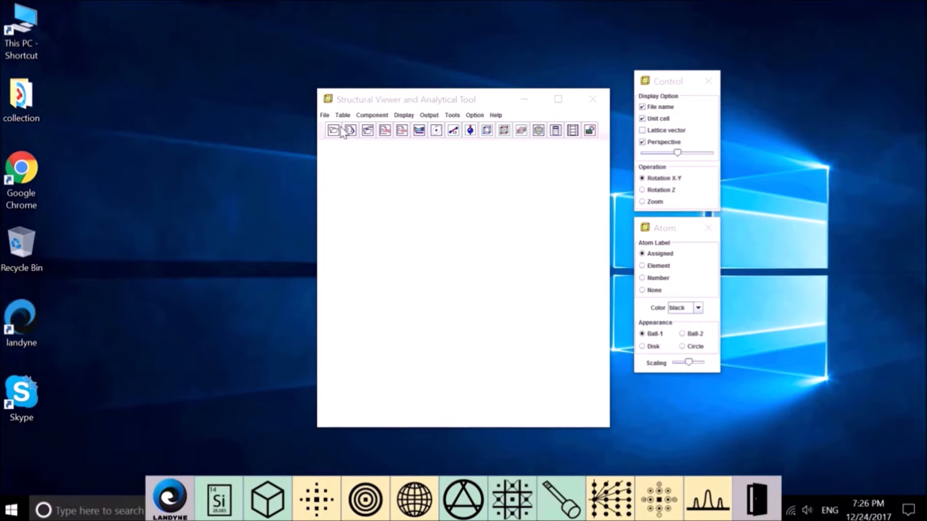
pyautogui.click(324, 115)
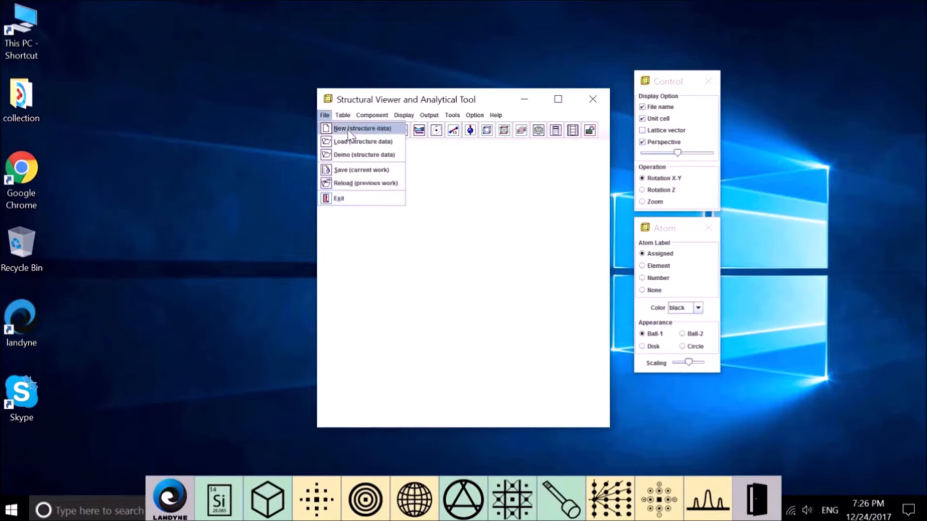
pyautogui.moveTo(347, 116)
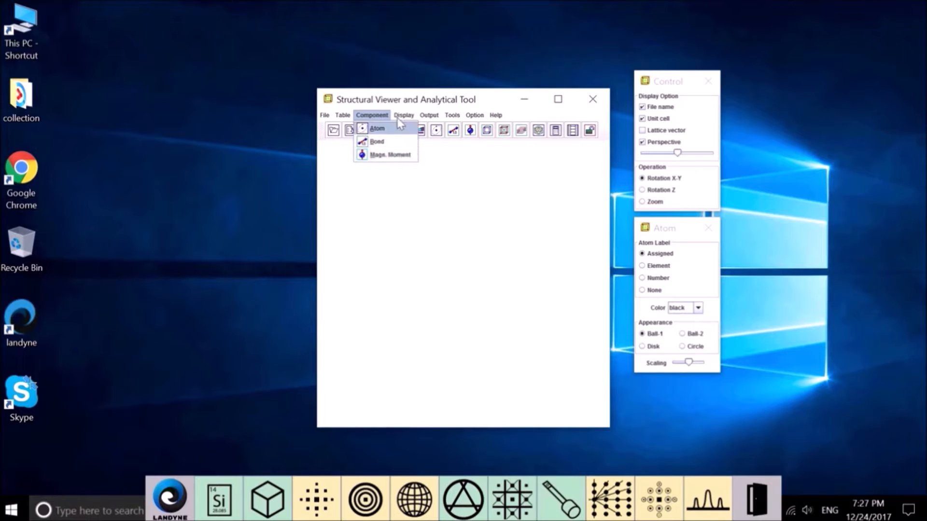
pyautogui.moveTo(400, 118)
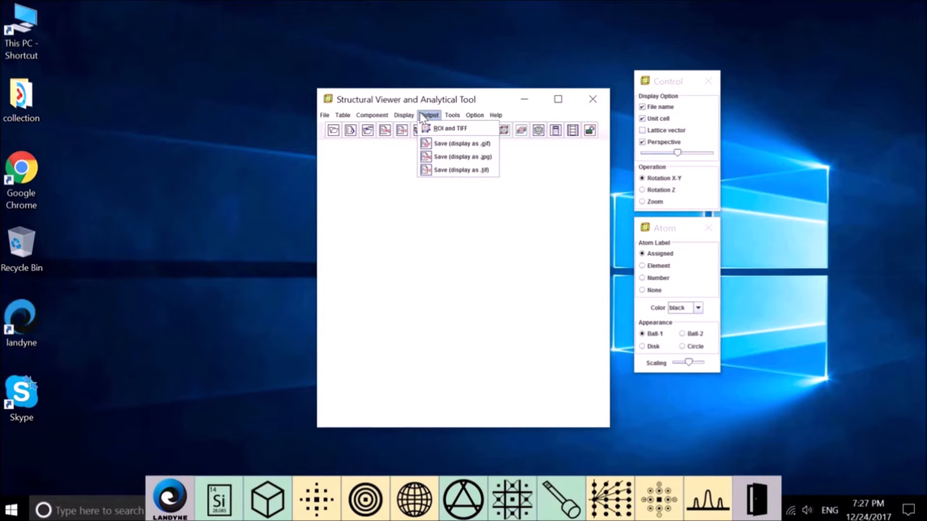
pyautogui.click(450, 115)
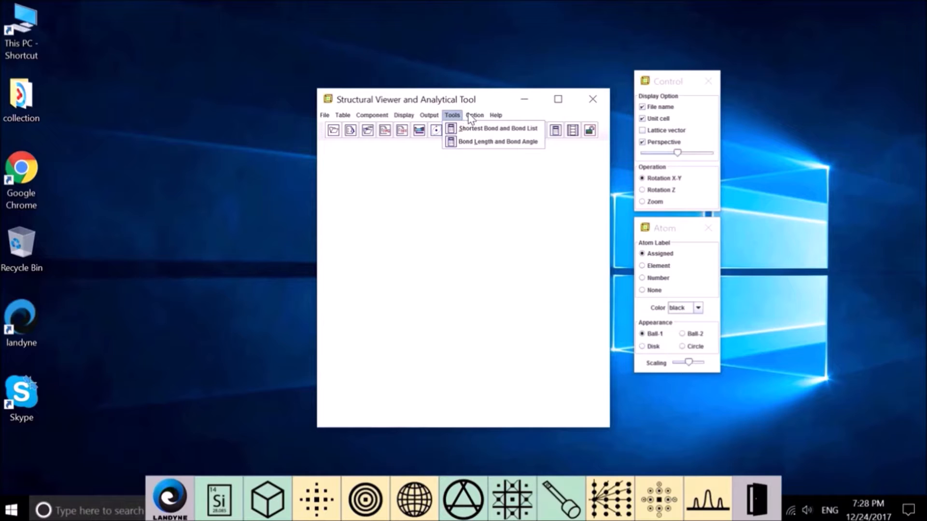
pyautogui.moveTo(468, 115)
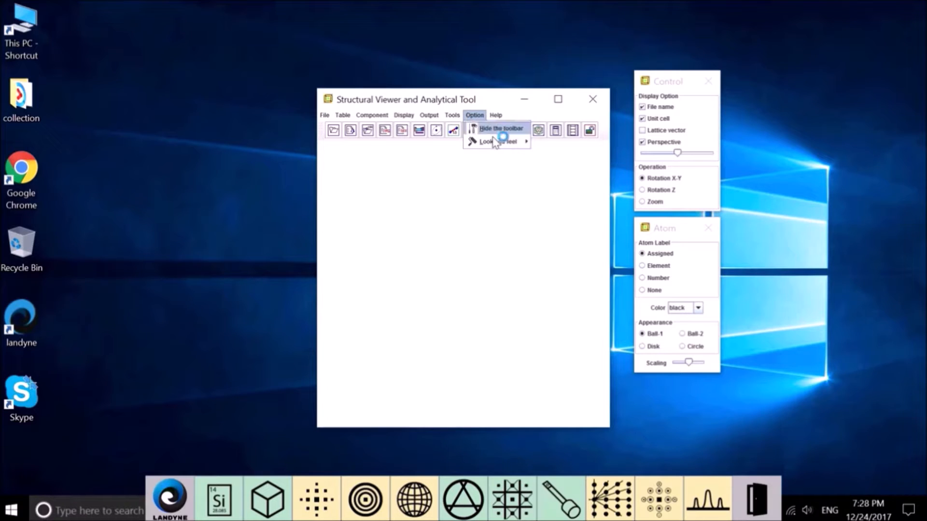
pyautogui.moveTo(495, 142)
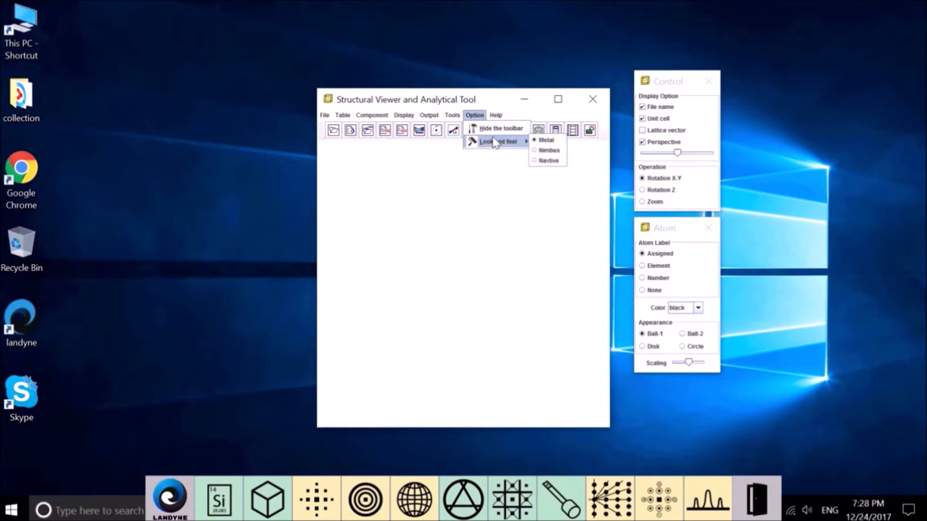
pyautogui.click(495, 115)
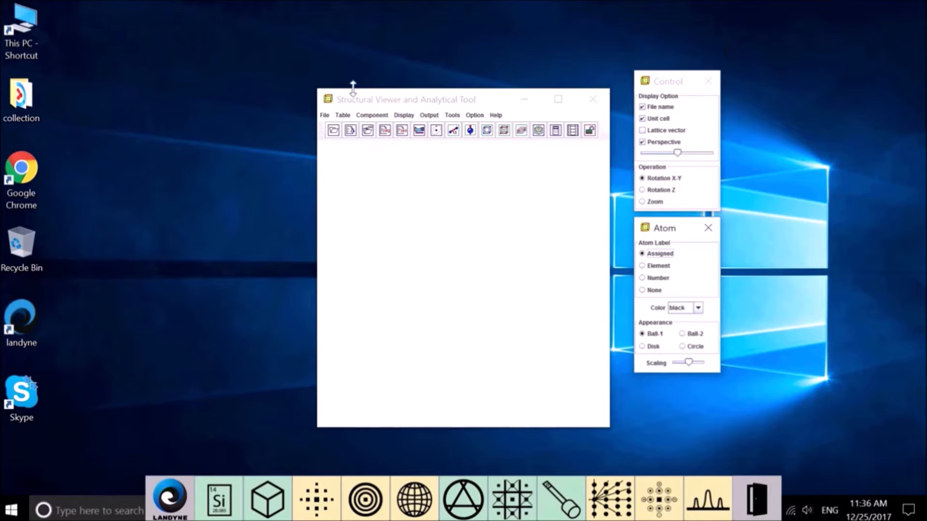
# Step: Create new structure data and replace its description with "Bi2Pt cubic"
pyautogui.click(325, 116)
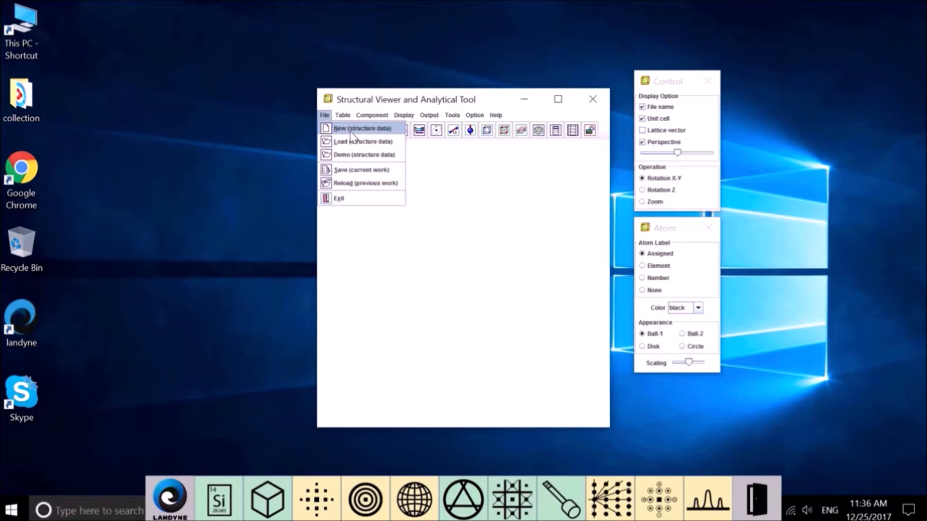
pyautogui.click(360, 129)
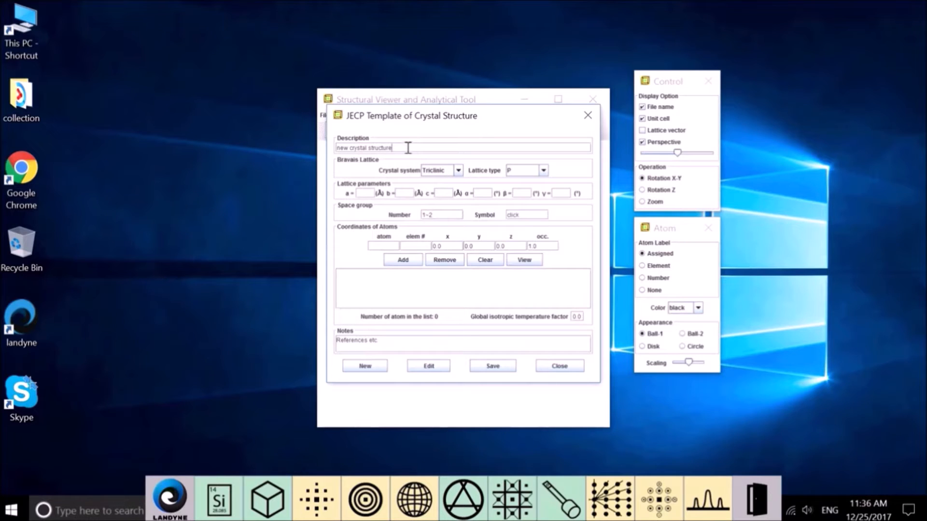
pyautogui.press('BackSpace')
pyautogui.press('BackSpace')
pyautogui.press('BackSpace')
pyautogui.press('BackSpace')
pyautogui.press('BackSpace')
pyautogui.press('BackSpace')
pyautogui.press('BackSpace')
pyautogui.press('BackSpace')
pyautogui.press('BackSpace')
pyautogui.press('BackSpace')
pyautogui.press('BackSpace')
pyautogui.press('BackSpace')
pyautogui.press('BackSpace')
pyautogui.press('BackSpace')
pyautogui.press('BackSpace')
pyautogui.press('BackSpace')
pyautogui.press('BackSpace')
pyautogui.press('BackSpace')
pyautogui.press('BackSpace')
pyautogui.press('BackSpace')
pyautogui.write('Bi2P')
pyautogui.write('cubic')
# Step: Set the Bravais lattice to Cubic with lattice type P and enter 6.7014 Å for lattice parameter a
pyautogui.click(458, 173)
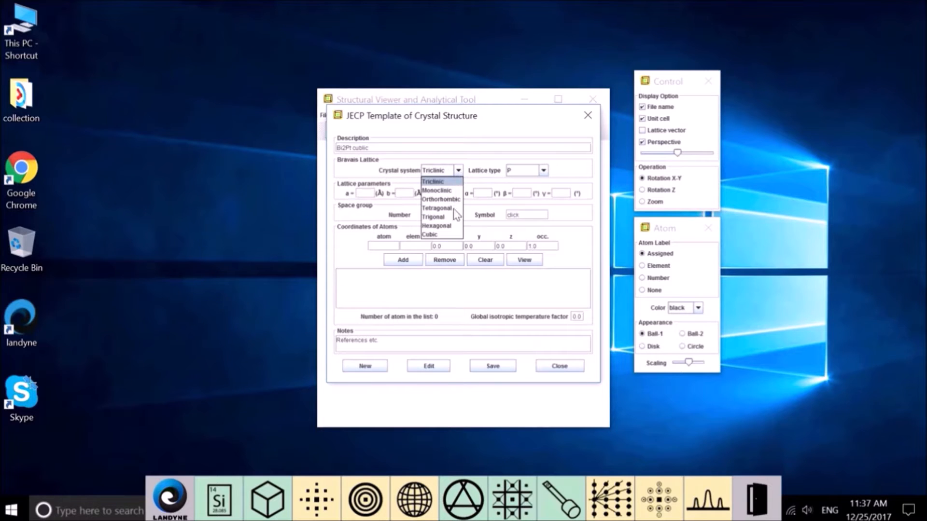
pyautogui.click(446, 235)
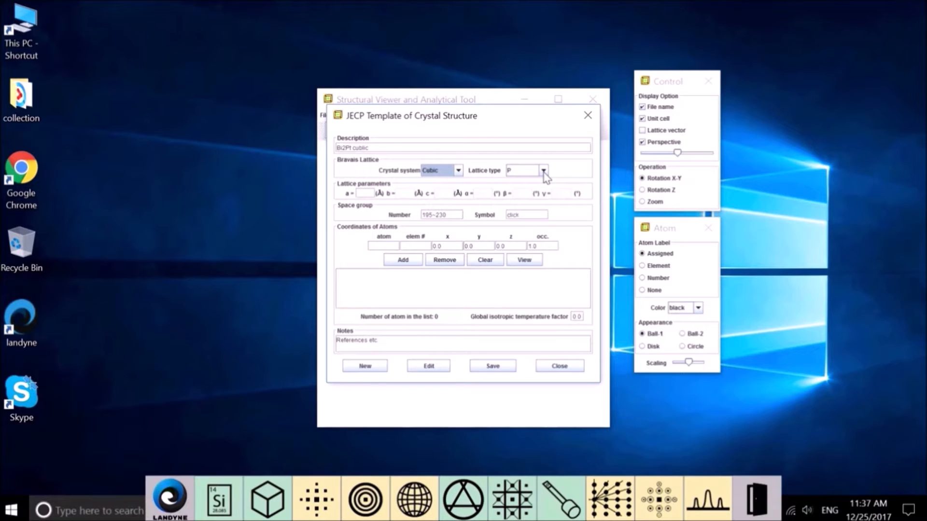
pyautogui.click(543, 171)
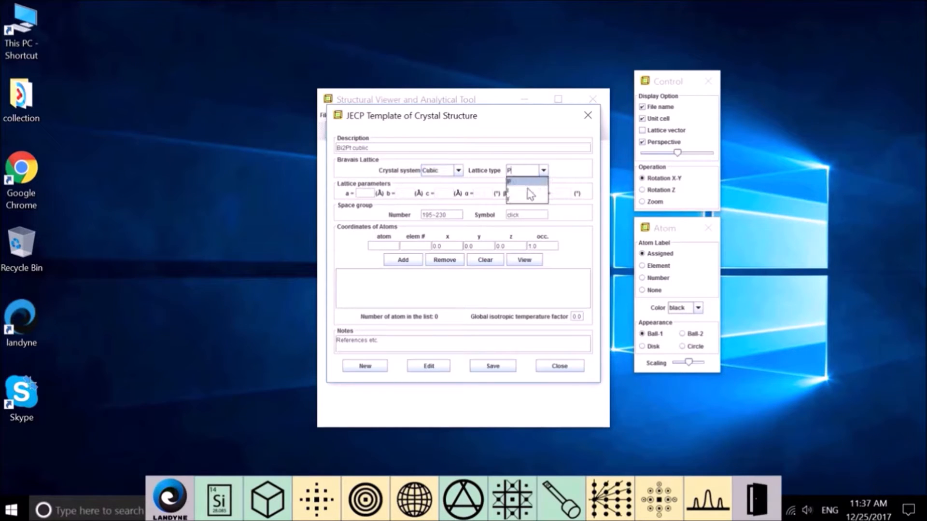
pyautogui.click(528, 182)
pyautogui.write('6.7014')
# Step: Replace the space group number with 205 and fill in its matching symbol
pyautogui.press('BackSpace')
pyautogui.press('BackSpace')
pyautogui.press('BackSpace')
pyautogui.press('BackSpace')
pyautogui.press('BackSpace')
pyautogui.press('BackSpace')
pyautogui.press('BackSpace')
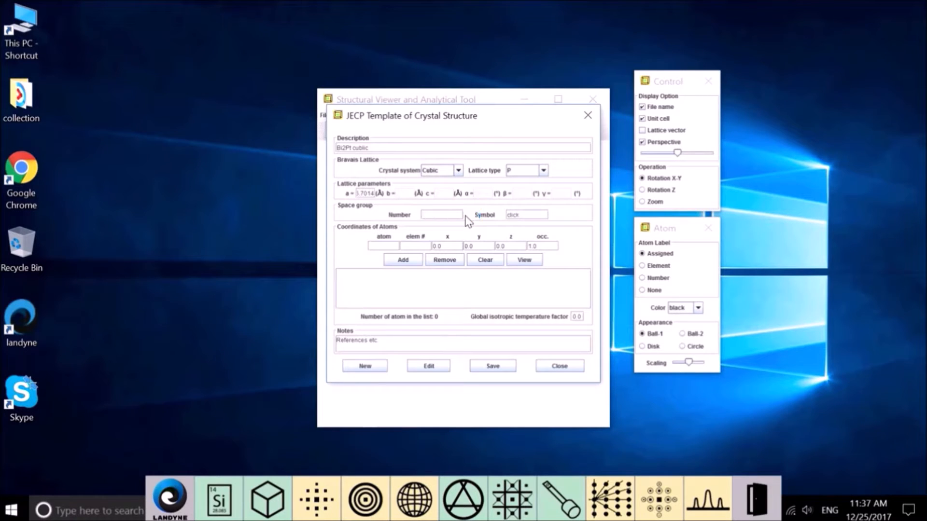
pyautogui.write('205')
pyautogui.click(512, 214)
# Step: Add a Pt atom with element number 78 at coordinates 0.0, 0.0, 0.0 to the atom list
pyautogui.click(388, 247)
pyautogui.write('P')
pyautogui.write('t')
pyautogui.write('78')
pyautogui.click(404, 260)
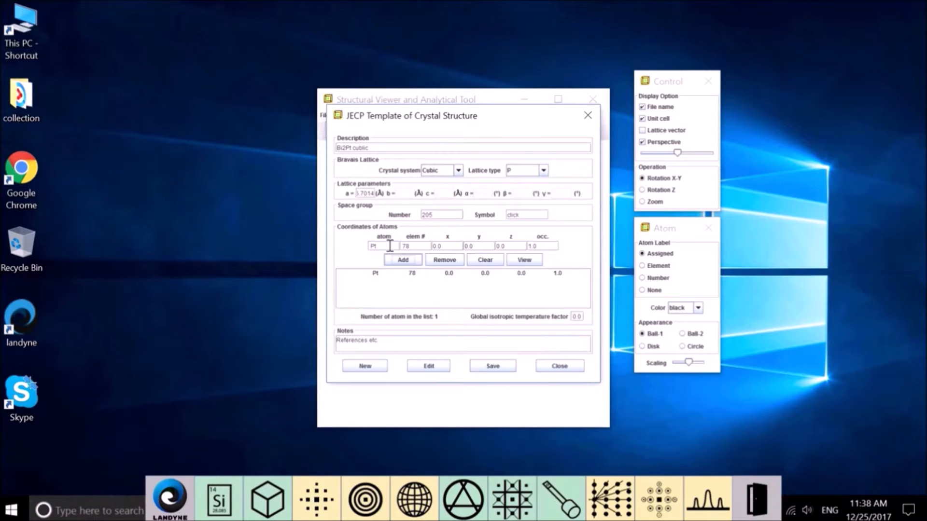
# Step: Add a Bi atom with element number 83 at coordinates 0.371, 0.371, 0.371 to the atom list
pyautogui.press('BackSpace')
pyautogui.press('BackSpace')
pyautogui.write('Bi')
pyautogui.press('BackSpace')
pyautogui.press('BackSpace')
pyautogui.write('8')
pyautogui.write('3')
pyautogui.write('0.37')
pyautogui.press('BackSpace')
pyautogui.write('371')
pyautogui.click(515, 246)
pyautogui.press('BackSpace')
pyautogui.press('BackSpace')
pyautogui.write('.371')
pyautogui.click(403, 260)
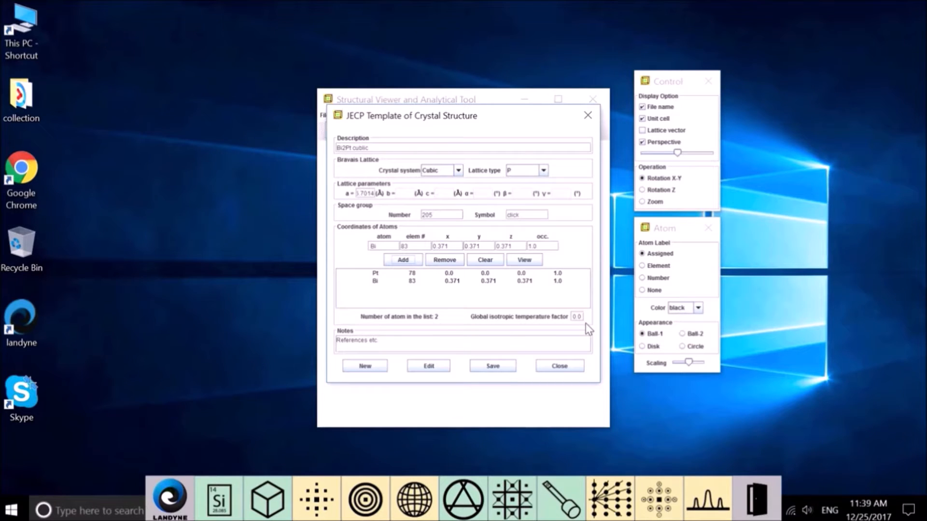
# Step: Replace the placeholder text in the structure's notes with "473 K"
pyautogui.click(394, 344)
pyautogui.press('BackSpace')
pyautogui.press('BackSpace')
pyautogui.press('BackSpace')
pyautogui.press('BackSpace')
pyautogui.press('BackSpace')
pyautogui.press('BackSpace')
pyautogui.press('BackSpace')
pyautogui.press('BackSpace')
pyautogui.press('BackSpace')
pyautogui.press('BackSpace')
pyautogui.press('BackSpace')
pyautogui.press('BackSpace')
pyautogui.press('BackSpace')
pyautogui.press('BackSpace')
pyautogui.write('473 K')
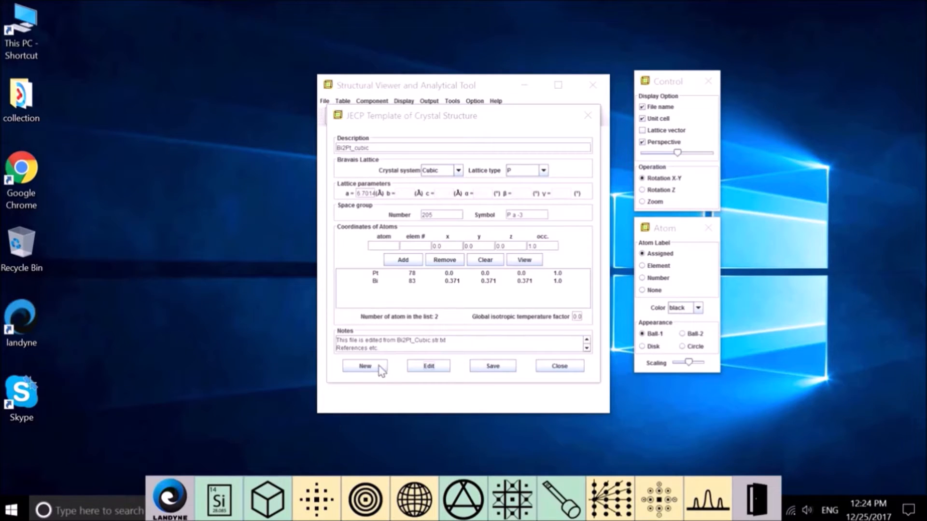
# Step: Reset the template to a blank structure and load the JECP file Bi2Pt_Cubic.str.txt for editing
pyautogui.click(377, 367)
pyautogui.click(378, 366)
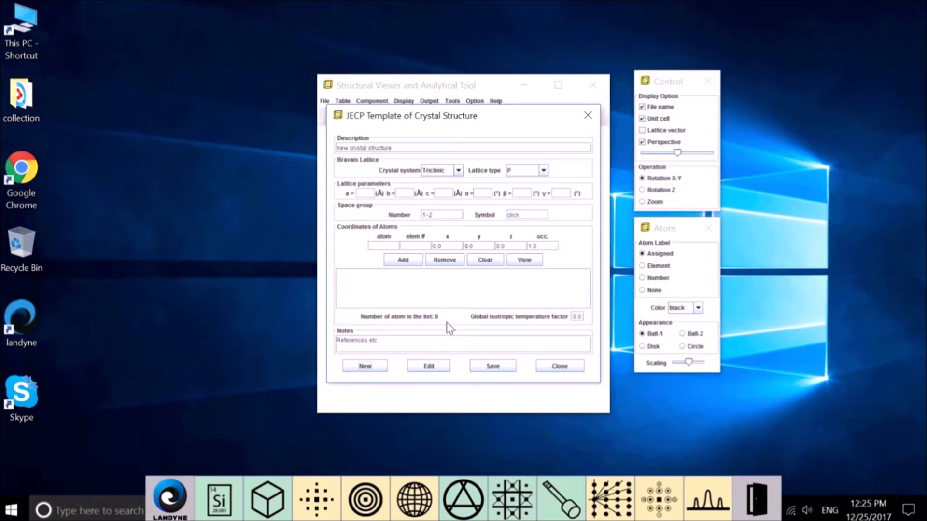
pyautogui.click(426, 367)
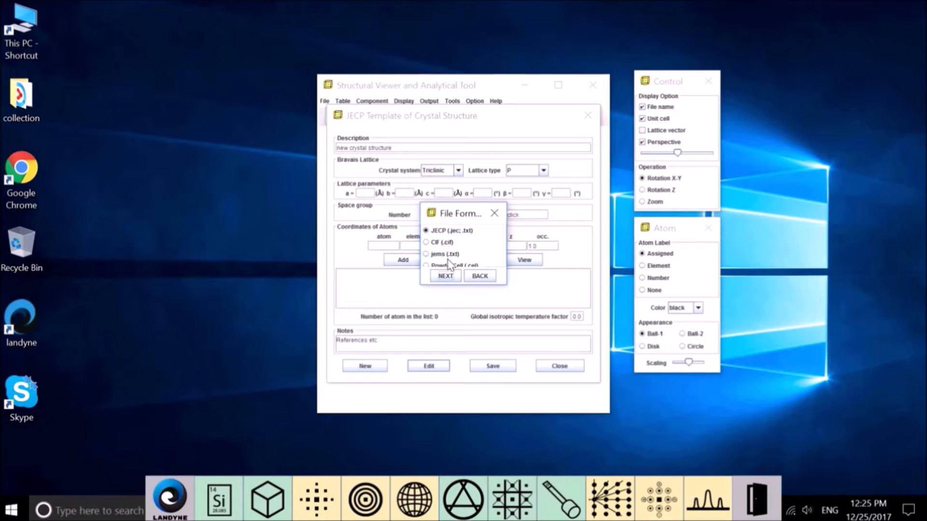
pyautogui.click(449, 276)
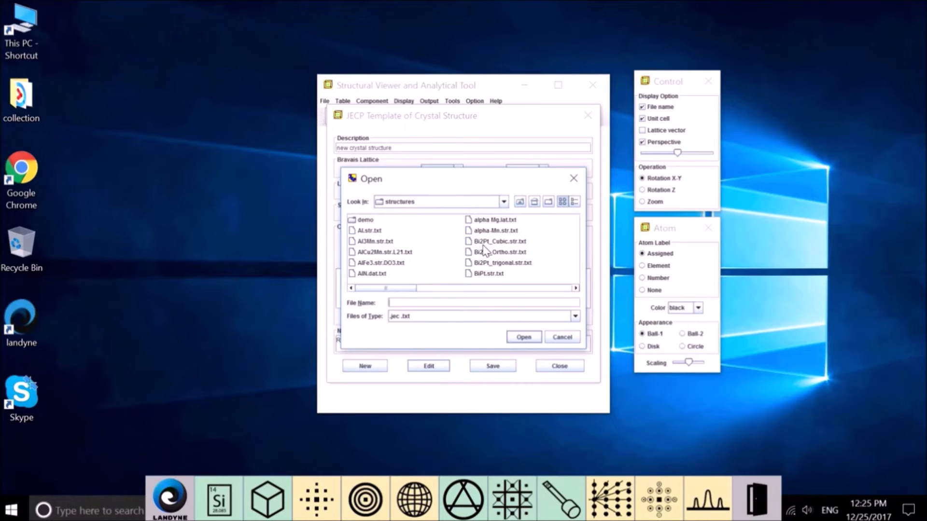
pyautogui.click(510, 242)
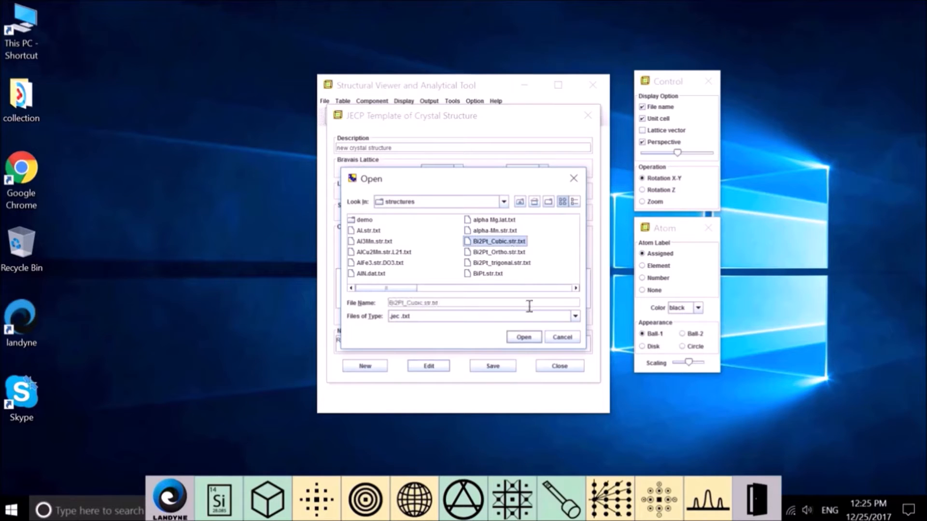
pyautogui.click(521, 337)
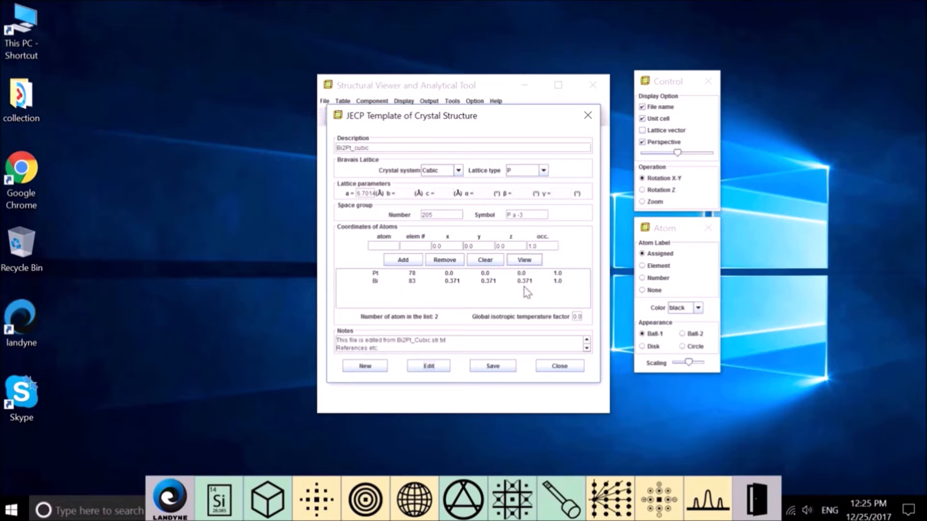
# Step: Remove the Bi atom from the atom list for editing and add it back with coordinates 0.371, 0.371, 0.371
pyautogui.click(454, 285)
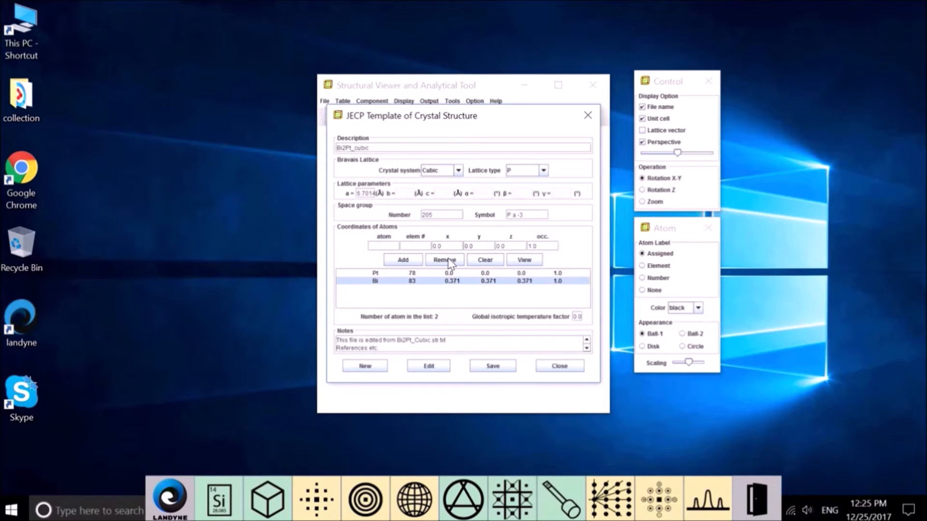
pyautogui.click(443, 263)
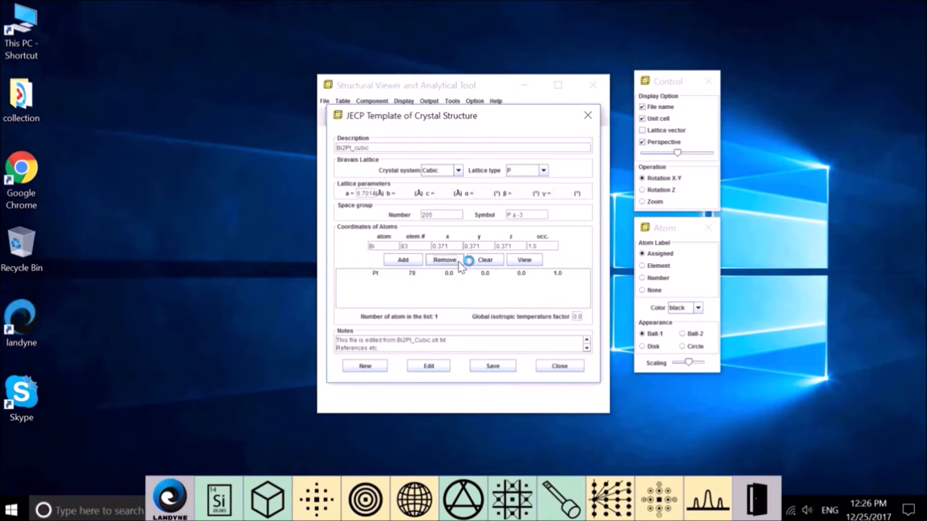
pyautogui.click(403, 262)
# Step: Reset the template, import the CIF file CuO_trial_OK.cif into it and save the structure
pyautogui.click(376, 368)
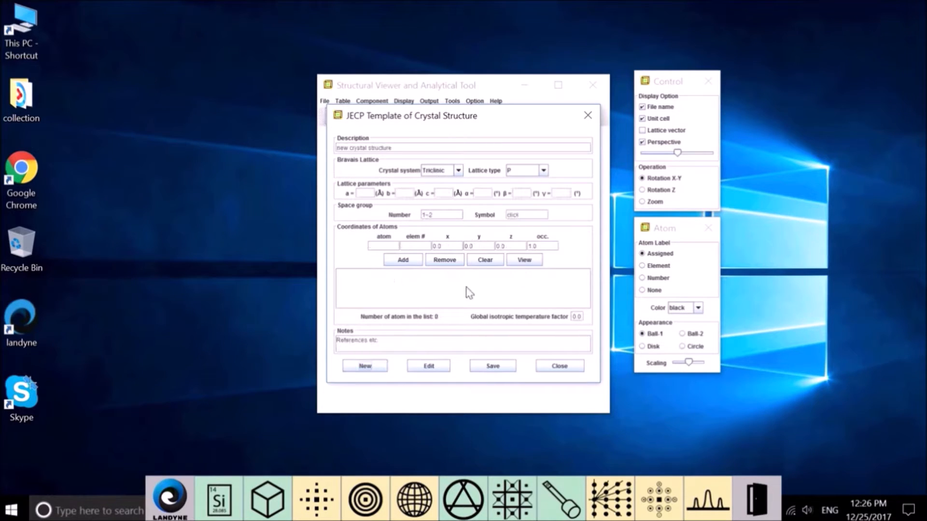
pyautogui.click(428, 371)
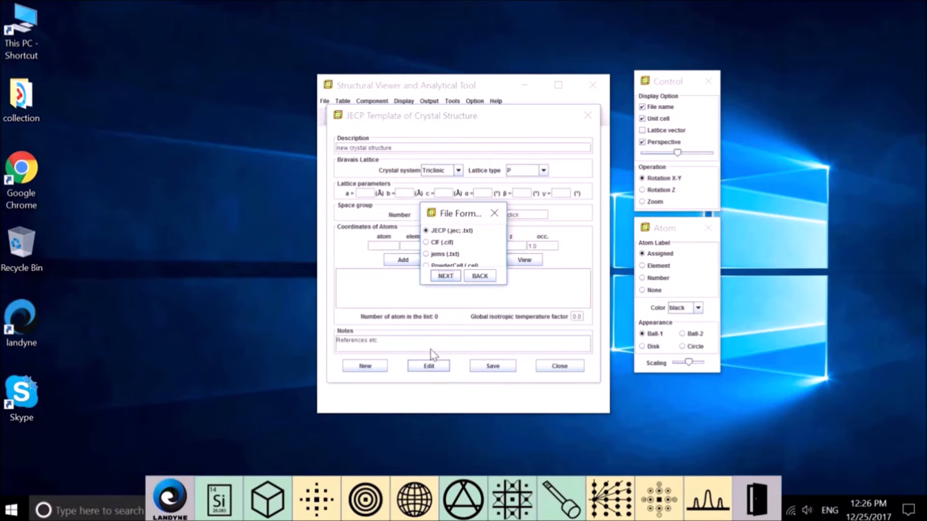
pyautogui.click(434, 242)
pyautogui.click(443, 277)
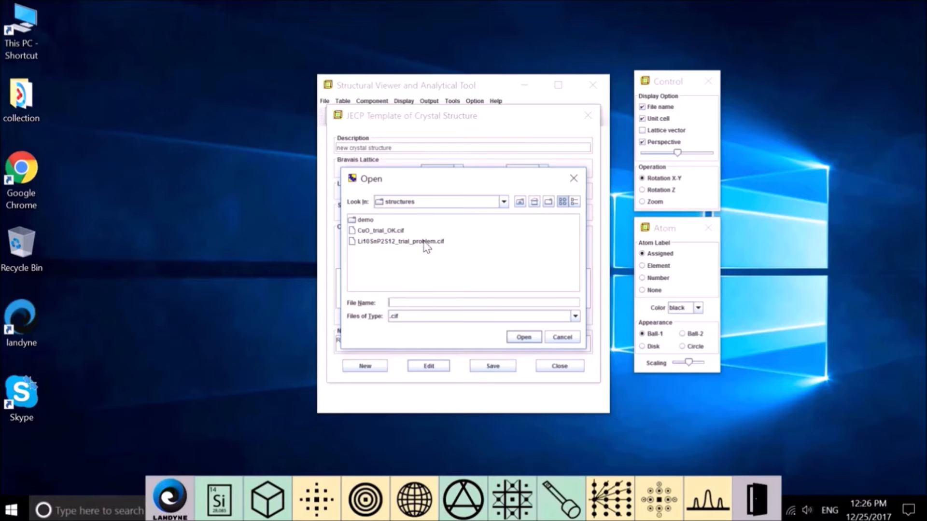
pyautogui.click(379, 230)
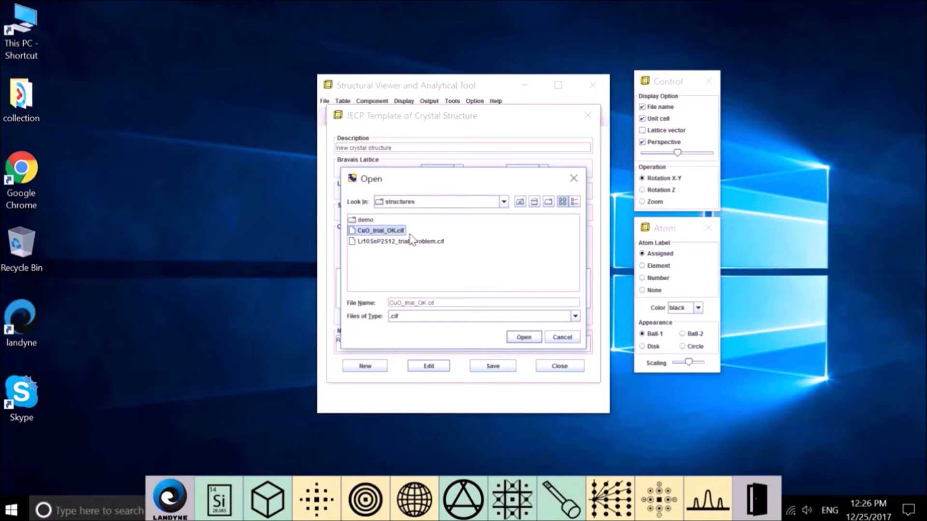
pyautogui.click(523, 337)
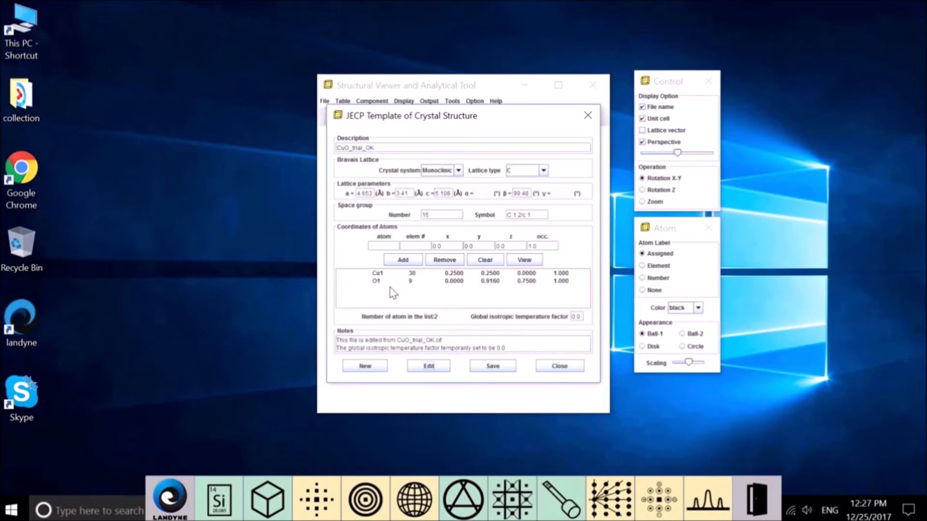
pyautogui.click(492, 370)
# Step: Reset the template and import the CIF file Li10SnP2S12_trial_problem.cif for editing
pyautogui.click(376, 369)
pyautogui.click(428, 366)
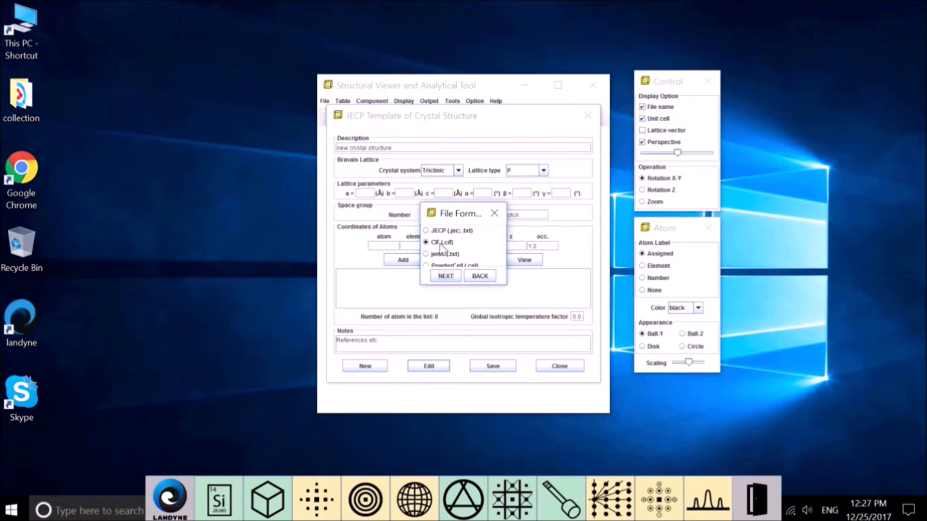
pyautogui.click(445, 277)
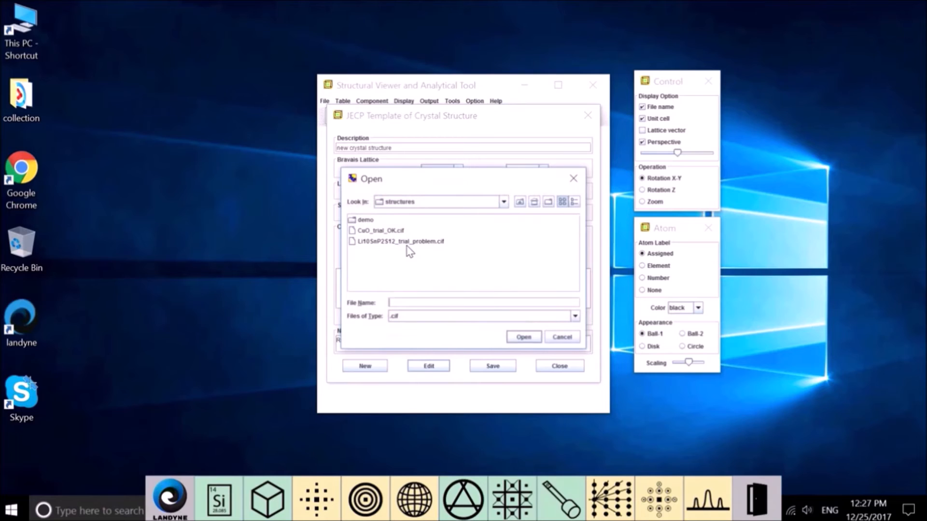
pyautogui.click(412, 243)
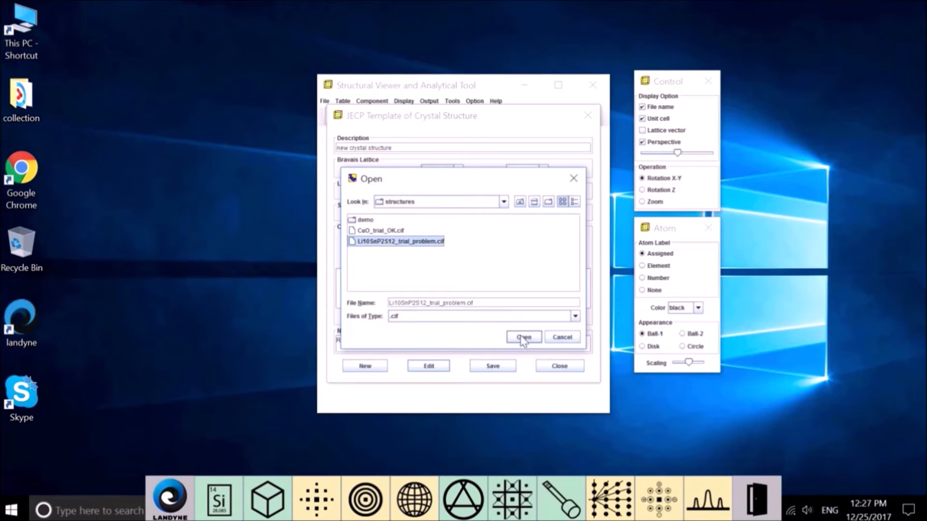
pyautogui.click(523, 337)
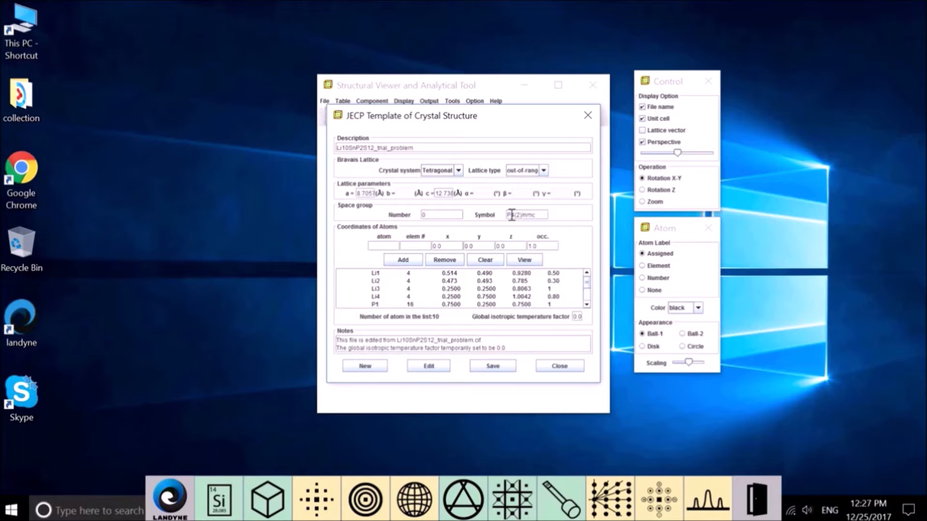
# Step: Correct the imported Li10SnP2S12 structure by setting the space group number to 137 and the lattice type to P
pyautogui.press('BackSpace')
pyautogui.write('137')
pyautogui.click(544, 171)
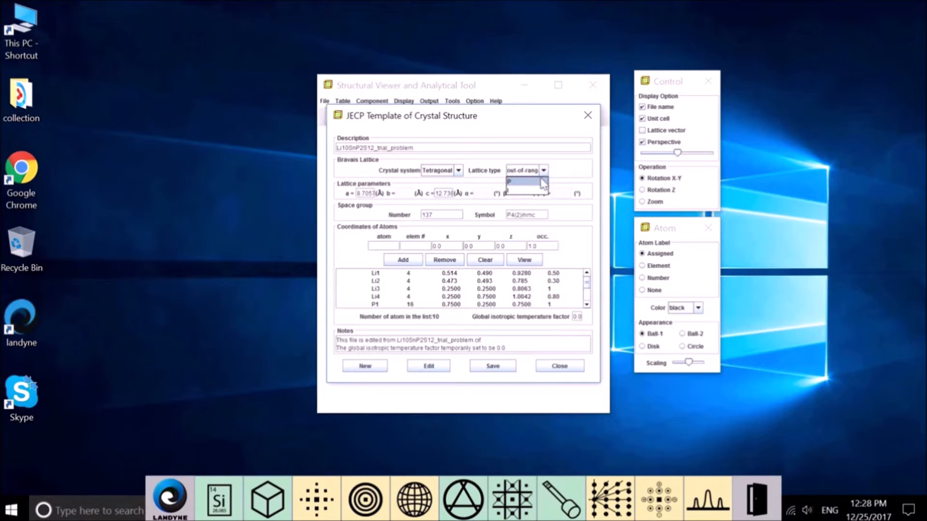
pyautogui.click(542, 181)
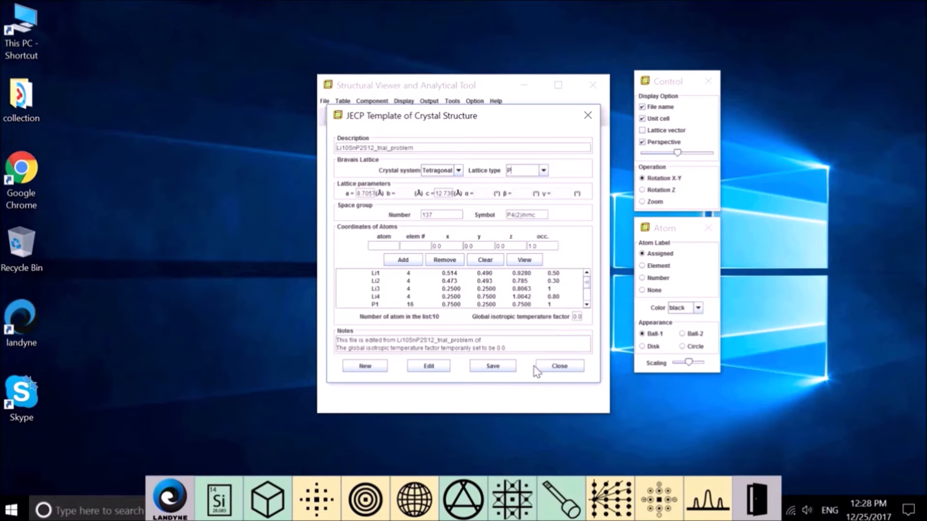
# Step: Save the corrected Li10SnP2S12 structure and reset the template to a blank structure
pyautogui.click(512, 370)
pyautogui.click(374, 366)
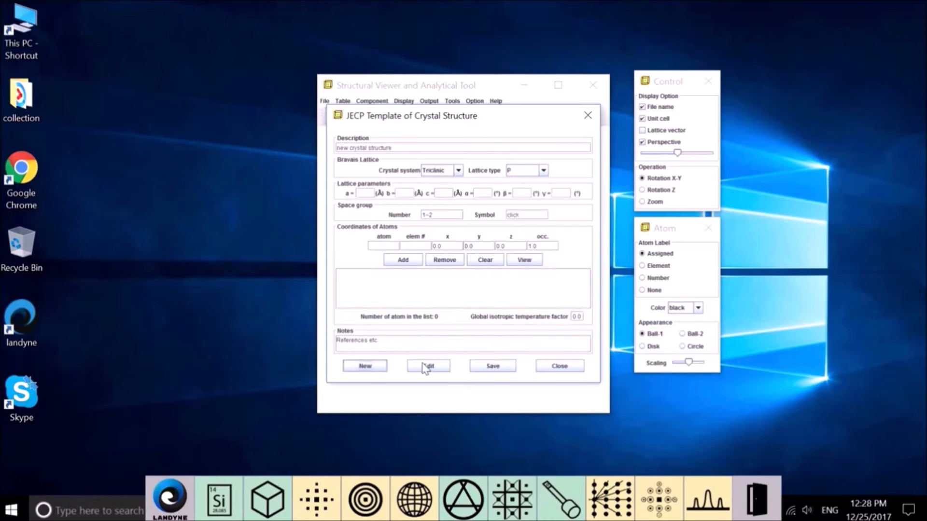
# Step: Bring up the import file format choices for the blank template and proceed with CIF
pyautogui.click(425, 366)
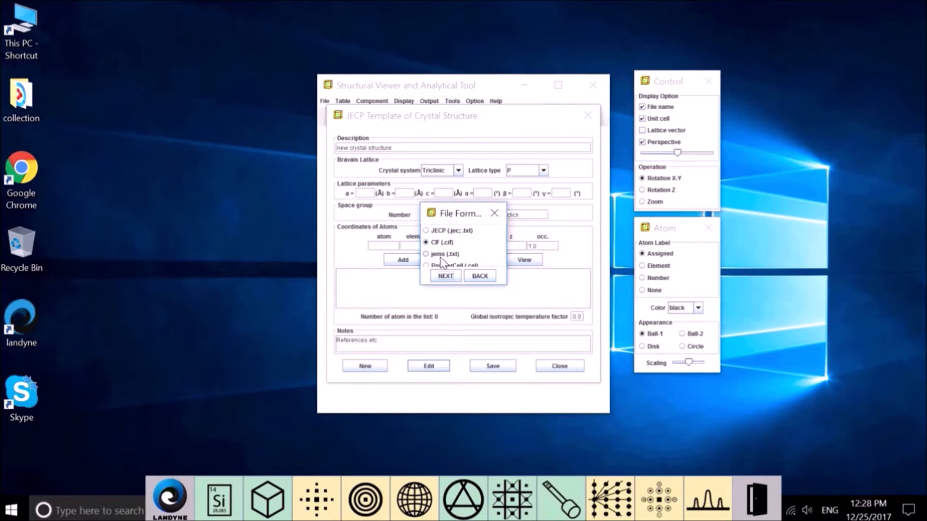
pyautogui.click(455, 278)
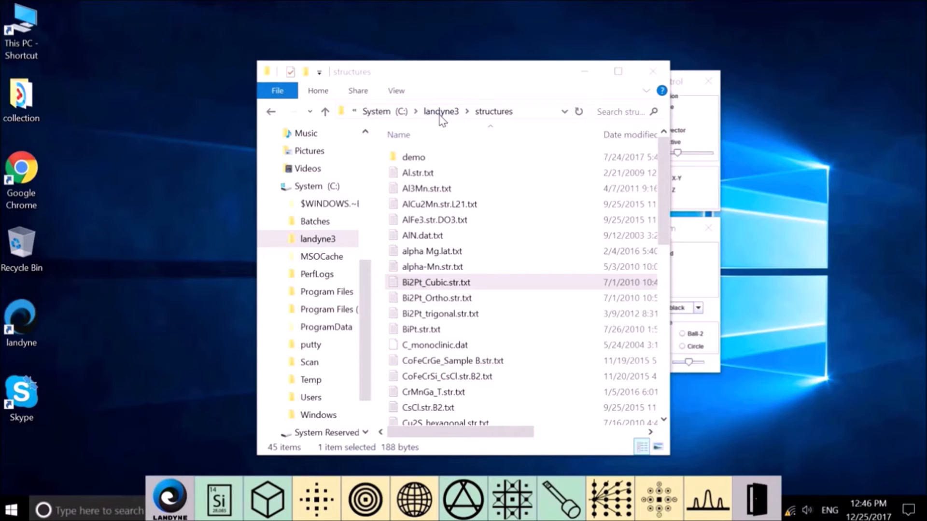
# Step: In File Explorer, open the structure file Bi2Pt_Cubic.str.txt from the landyne3 structures folder
pyautogui.click(429, 283)
pyautogui.doubleClick(424, 285)
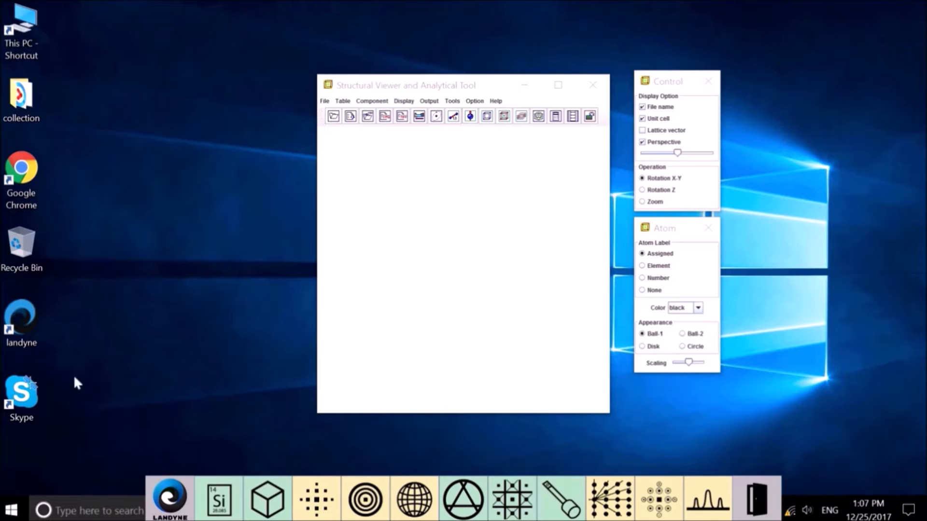
# Step: Load the cubic Bi2Pt demo structure data into the Structural Viewer and Analytical Tool
pyautogui.click(323, 115)
pyautogui.click(325, 102)
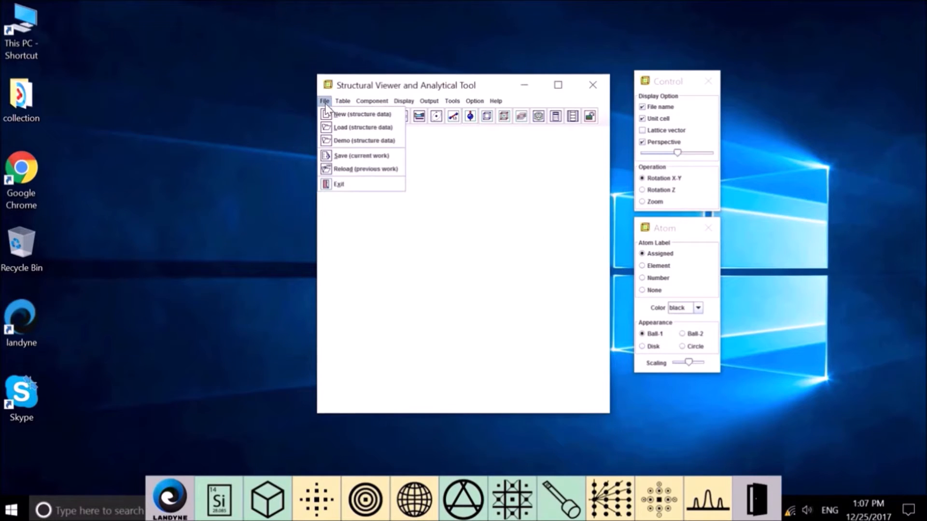
pyautogui.click(342, 132)
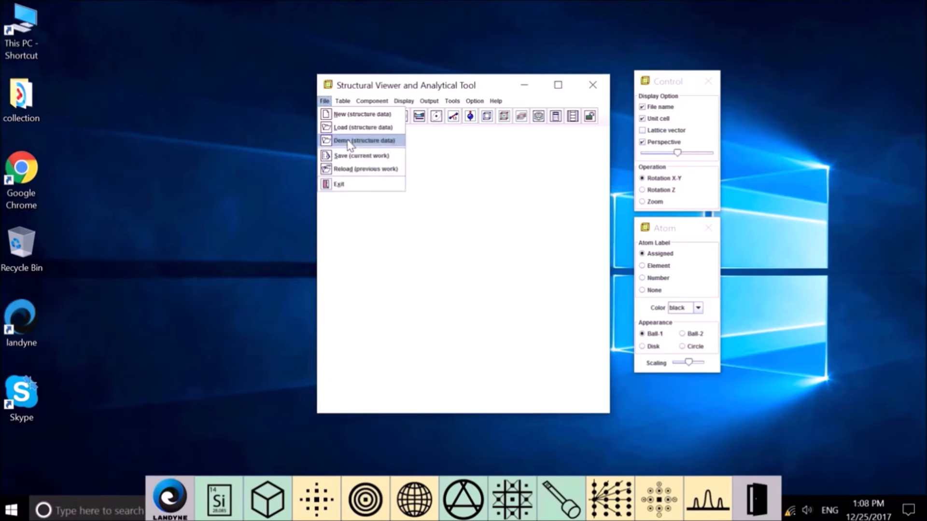
pyautogui.click(355, 140)
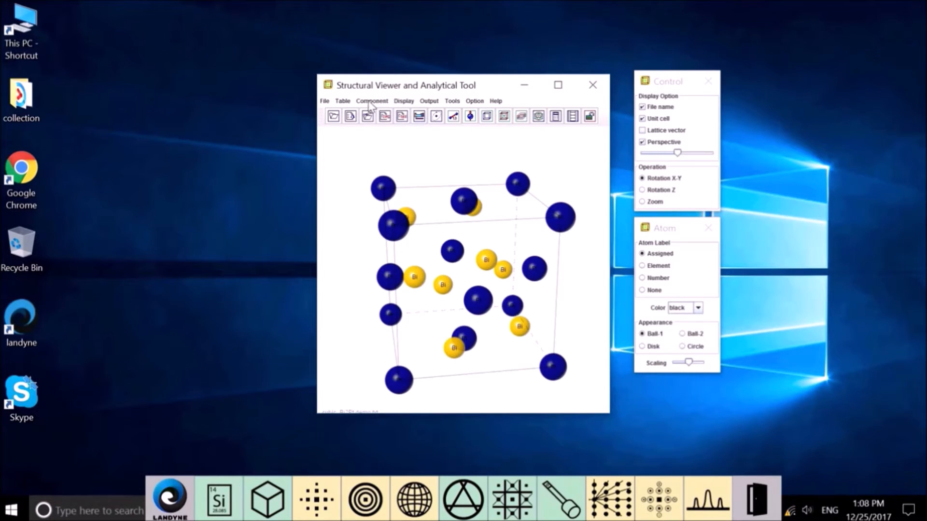
# Step: Open the table of calculated atomic radii and colors, move it beside the structure and select Pt
pyautogui.click(343, 101)
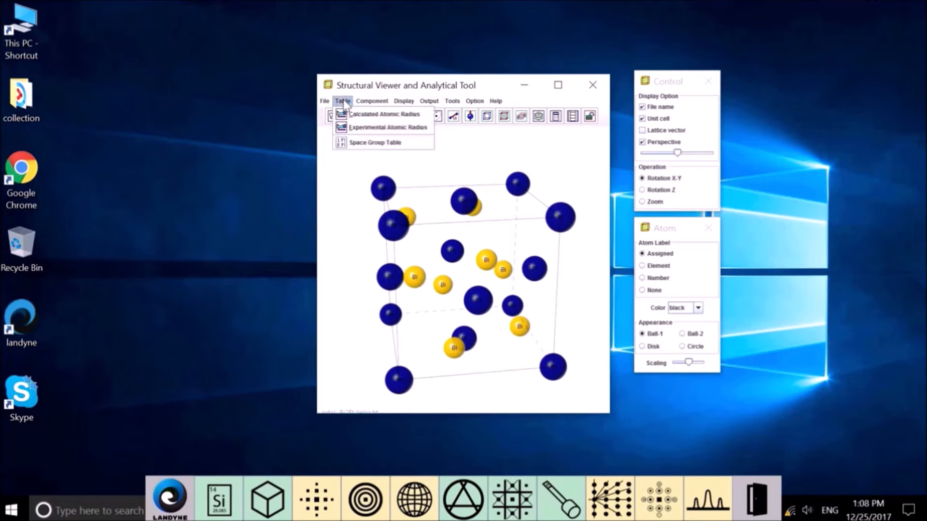
pyautogui.click(359, 114)
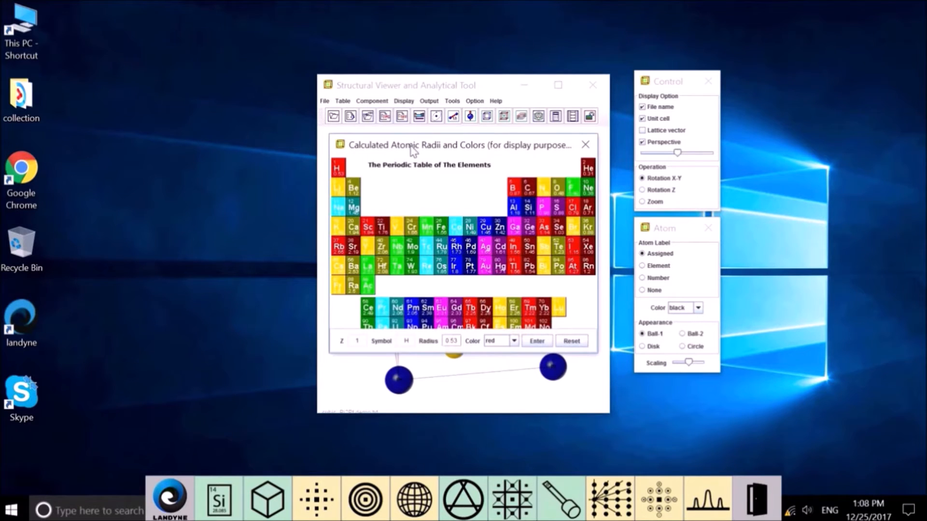
pyautogui.moveTo(409, 144); pyautogui.dragTo(127, 158)
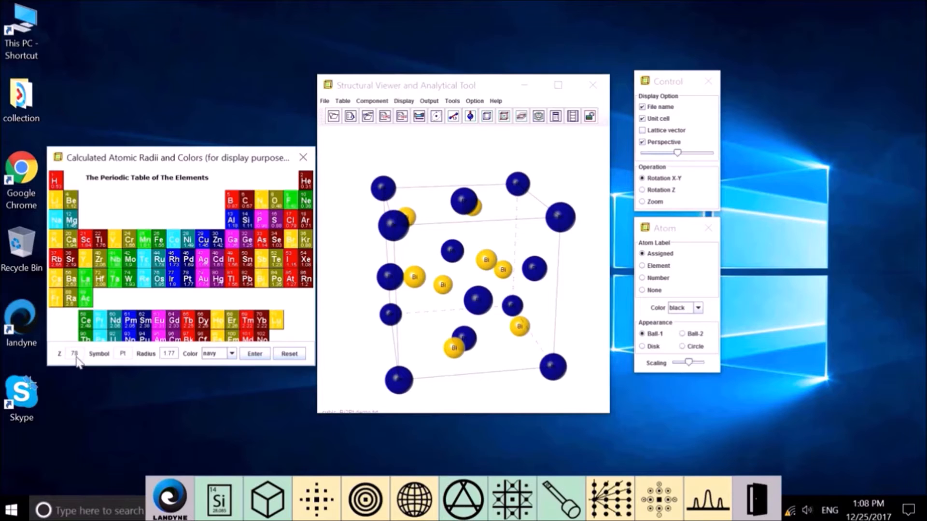
# Step: Try the color aqua and a radius of 2 for Pt, and reset the element to its default values
pyautogui.click(232, 353)
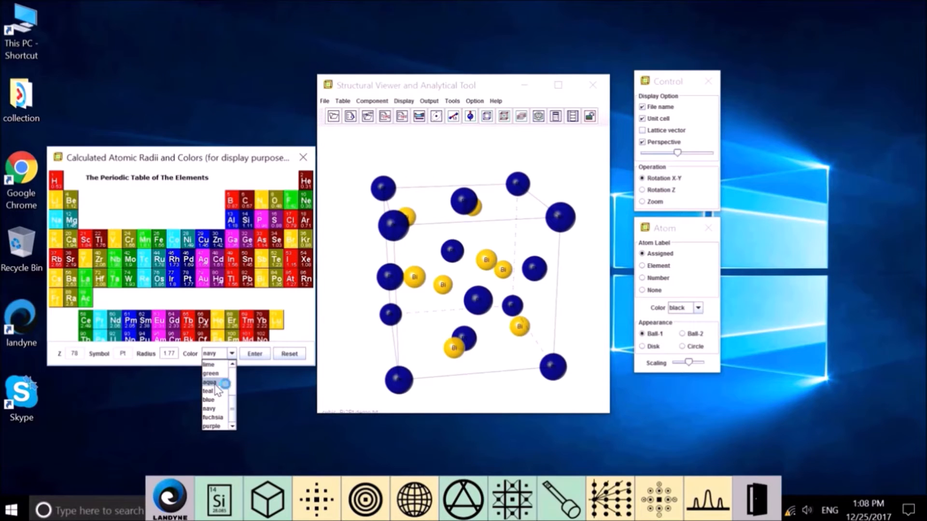
pyautogui.click(215, 384)
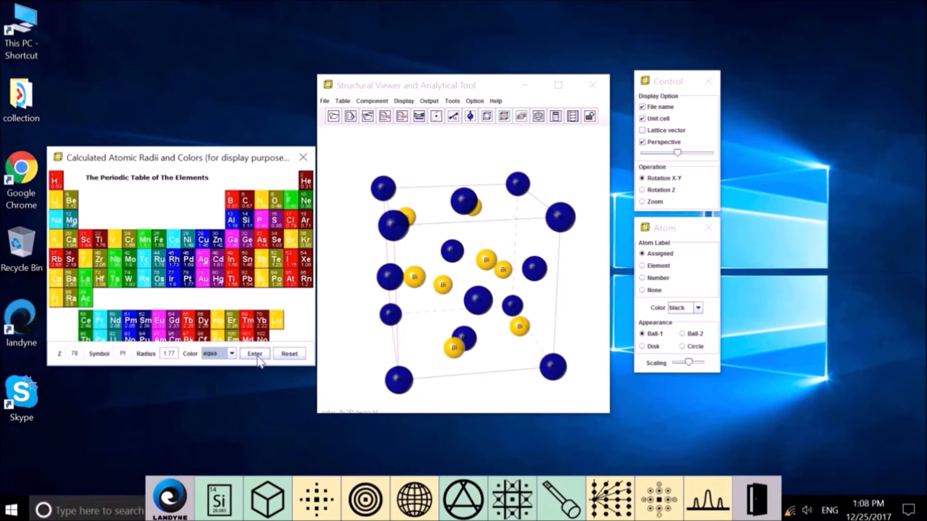
pyautogui.click(255, 355)
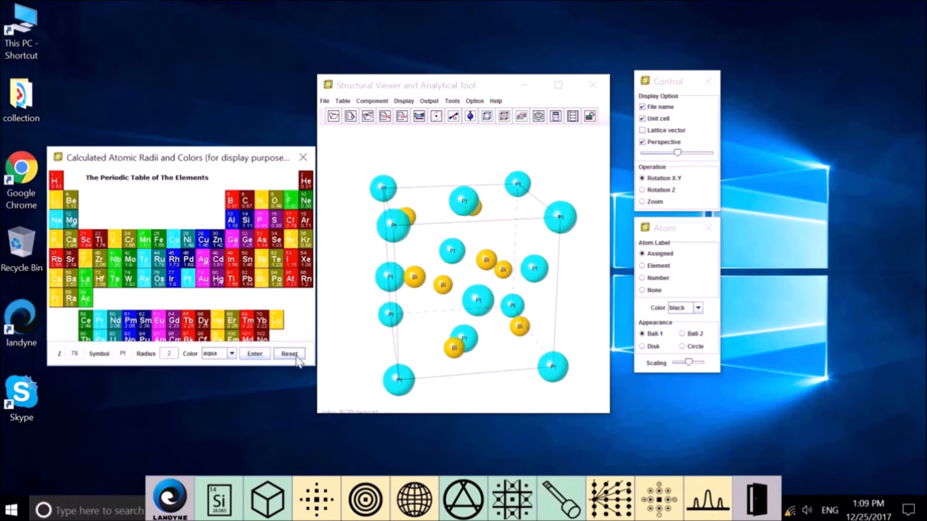
pyautogui.click(298, 359)
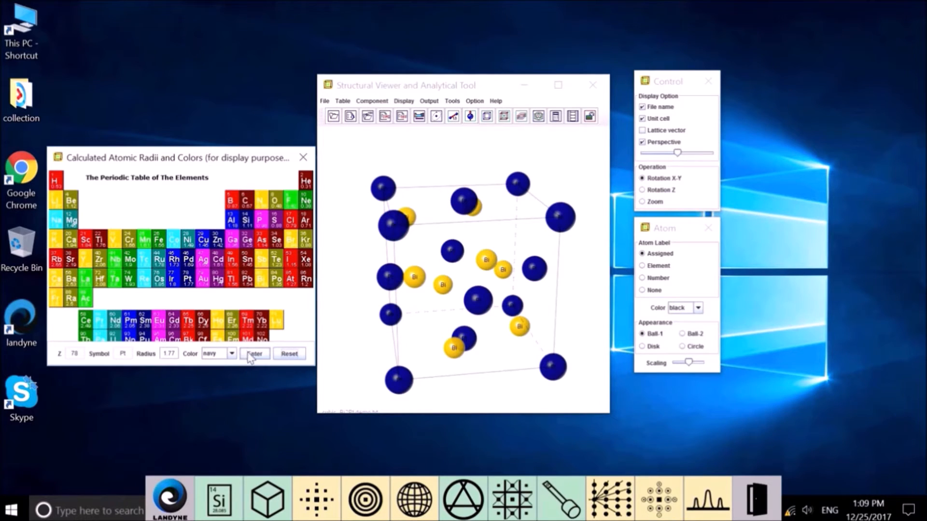
# Step: Set the display color of Pt to aqua with its default radius and close the radii table
pyautogui.click(232, 354)
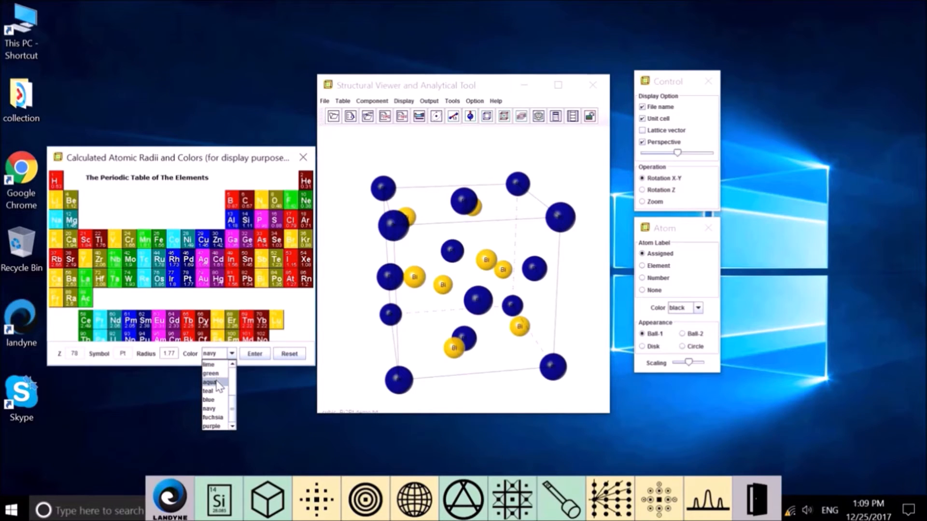
pyautogui.click(218, 383)
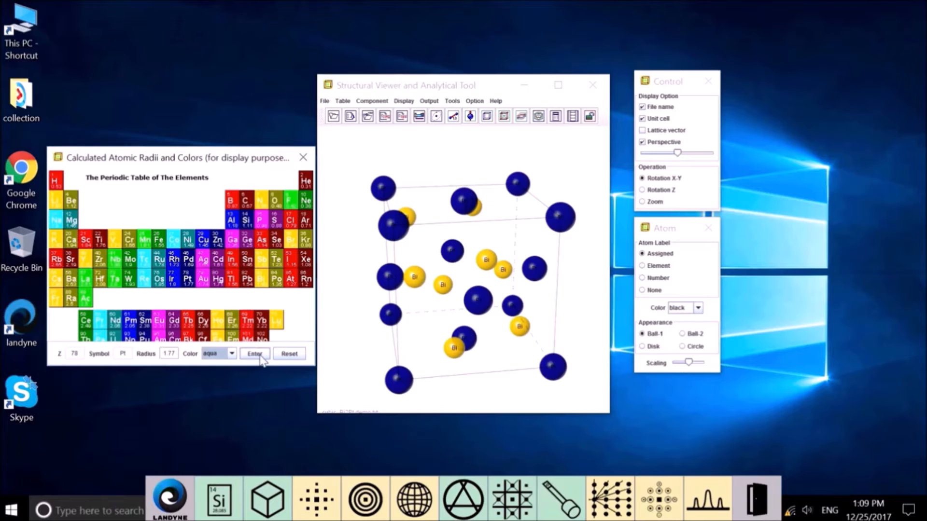
pyautogui.click(260, 357)
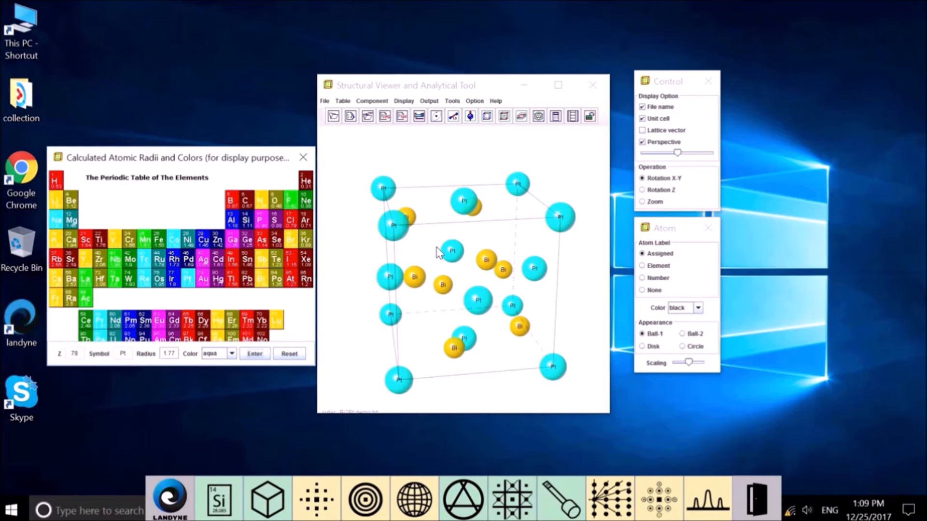
pyautogui.click(302, 156)
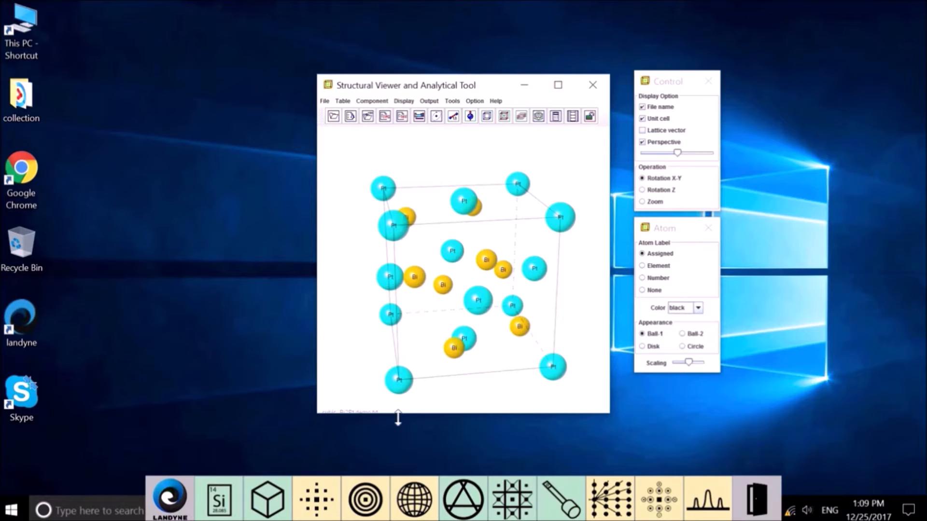
# Step: Make the viewer window slightly taller and turn off the file name display
pyautogui.moveTo(400, 418); pyautogui.dragTo(400, 426)
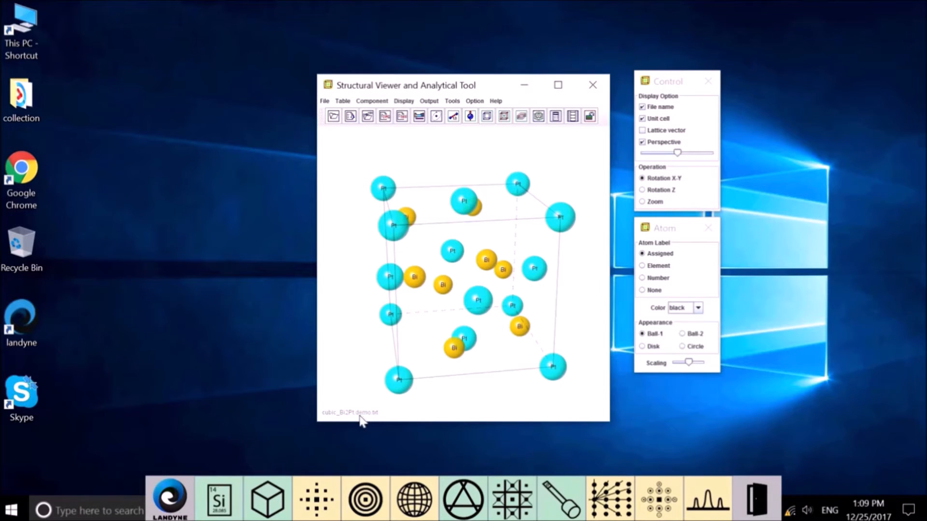
pyautogui.click(660, 107)
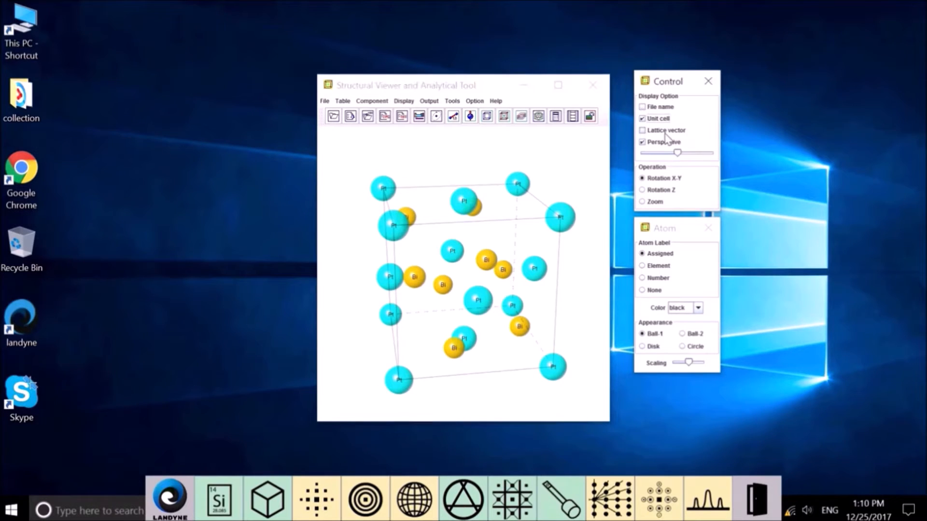
# Step: Show the lattice vectors, rotate the structure to inspect them and hide the vectors again
pyautogui.click(666, 131)
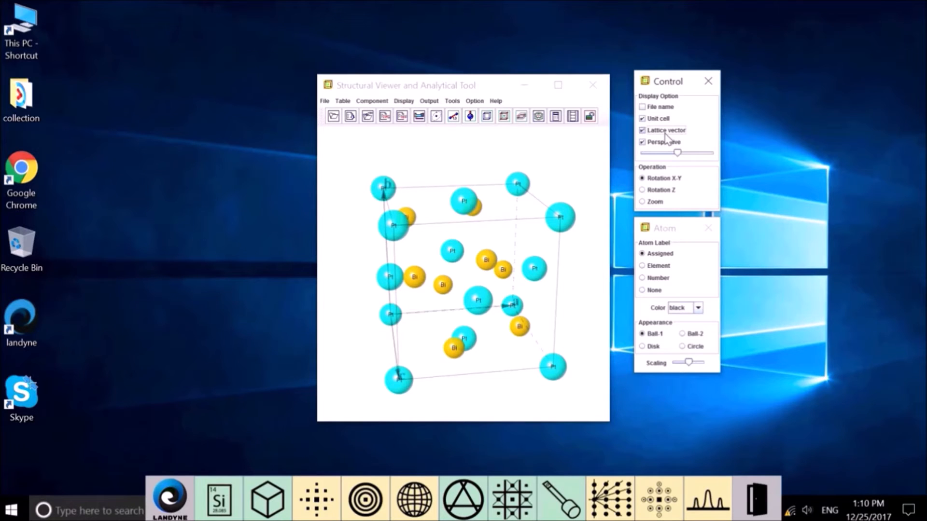
pyautogui.moveTo(451, 249); pyautogui.dragTo(407, 214)
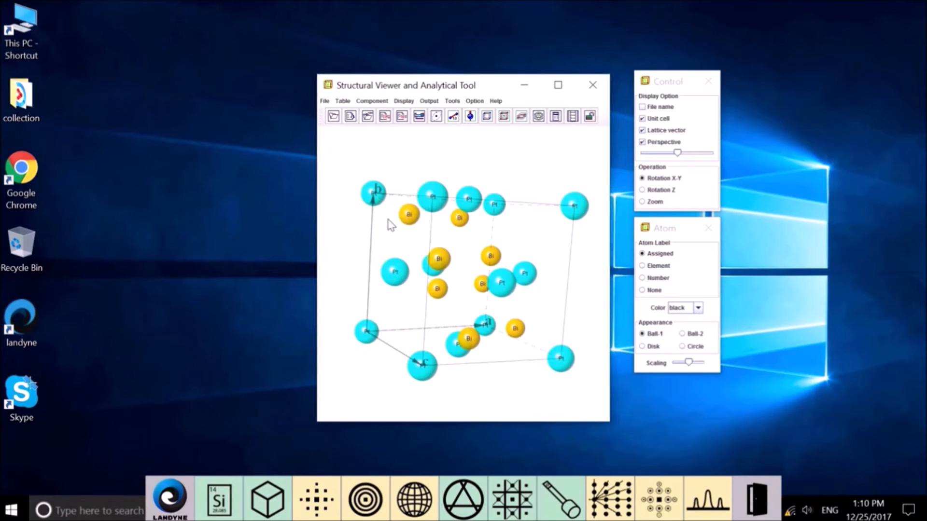
pyautogui.click(669, 132)
# Step: Rotate the Bi2Pt structure freely in X-Y rotation mode and about the Z axis in Rotation Z mode
pyautogui.moveTo(478, 285)
pyautogui.mouseDown()
pyautogui.moveTo(453, 283)
pyautogui.moveTo(473, 299)
pyautogui.moveTo(479, 292)
pyautogui.mouseUp()
pyautogui.click(663, 181)
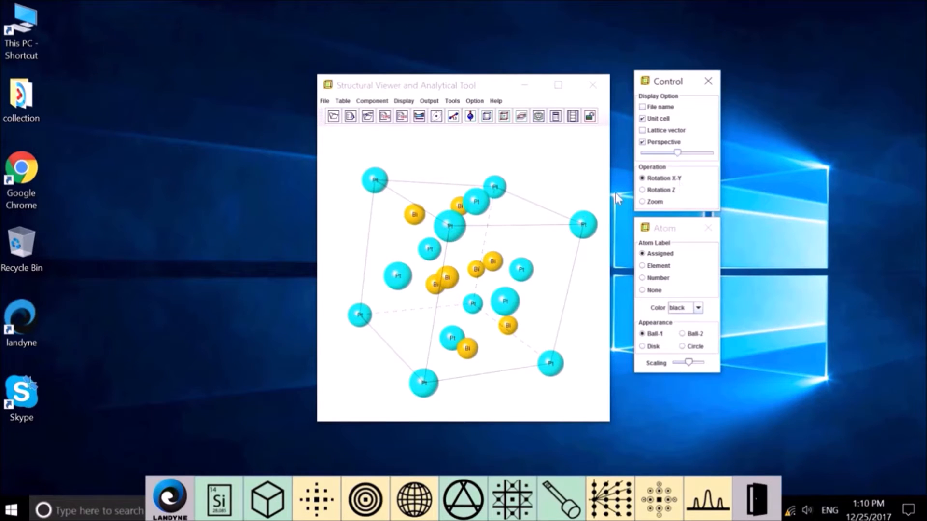
pyautogui.click(556, 225)
pyautogui.moveTo(542, 195)
pyautogui.mouseDown()
pyautogui.moveTo(480, 240)
pyautogui.moveTo(469, 224)
pyautogui.moveTo(517, 204)
pyautogui.moveTo(535, 208)
pyautogui.mouseUp()
pyautogui.click(655, 191)
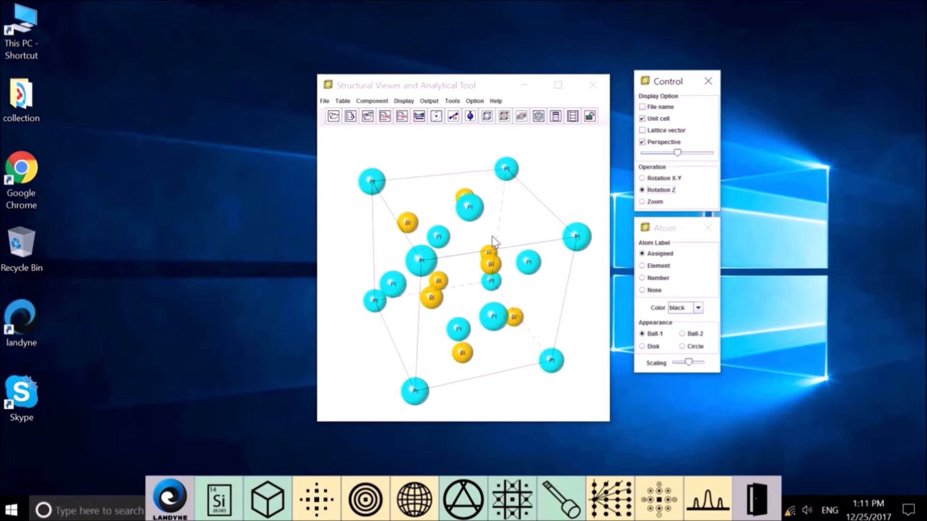
pyautogui.moveTo(496, 242); pyautogui.dragTo(630, 203)
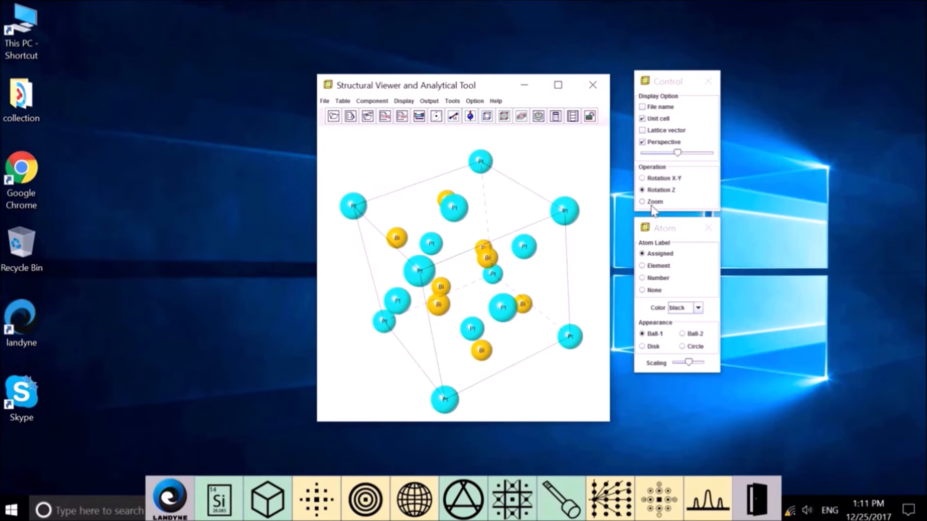
# Step: Zoom the structure out and slightly back in, and return the operation mode to Rotation X-Y
pyautogui.click(651, 205)
pyautogui.click(501, 278)
pyautogui.moveTo(501, 279); pyautogui.dragTo(445, 319)
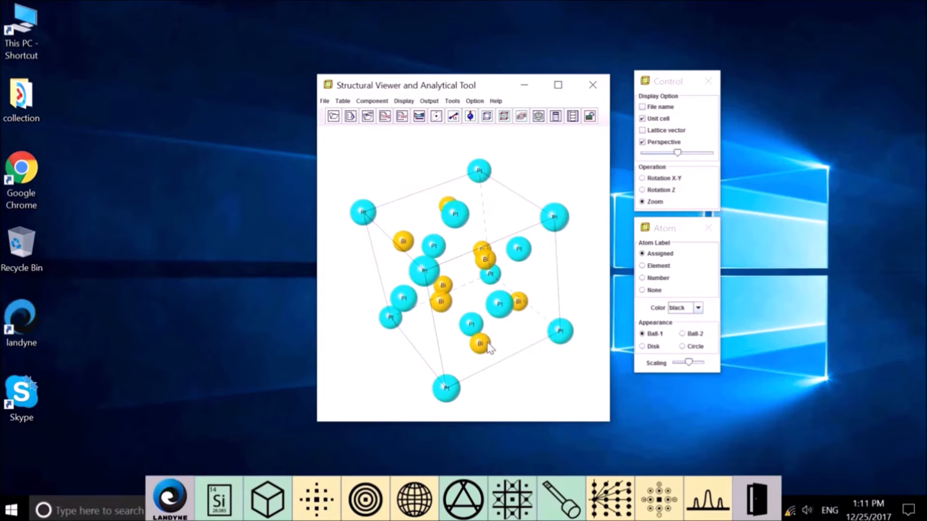
pyautogui.moveTo(457, 285); pyautogui.dragTo(544, 333)
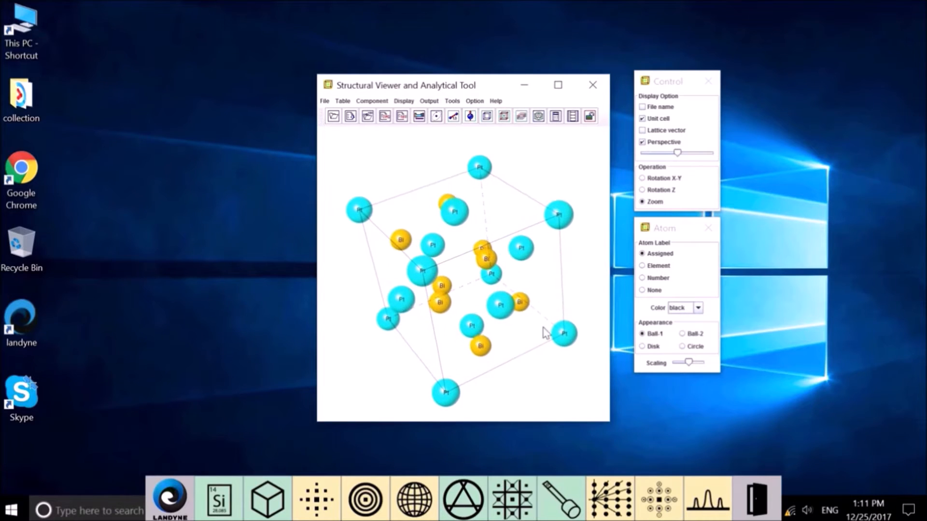
pyautogui.click(668, 181)
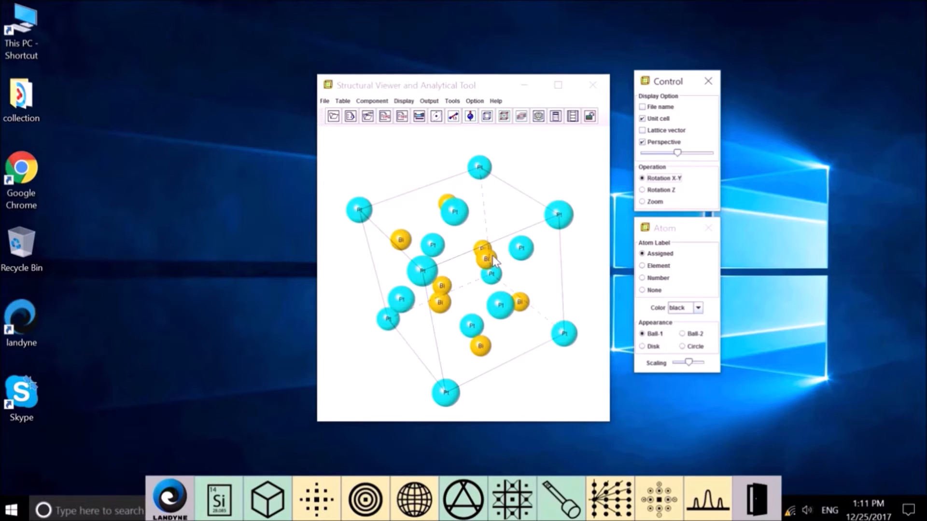
# Step: Try the atom label options Element, Number and None, and return to Assigned
pyautogui.click(658, 269)
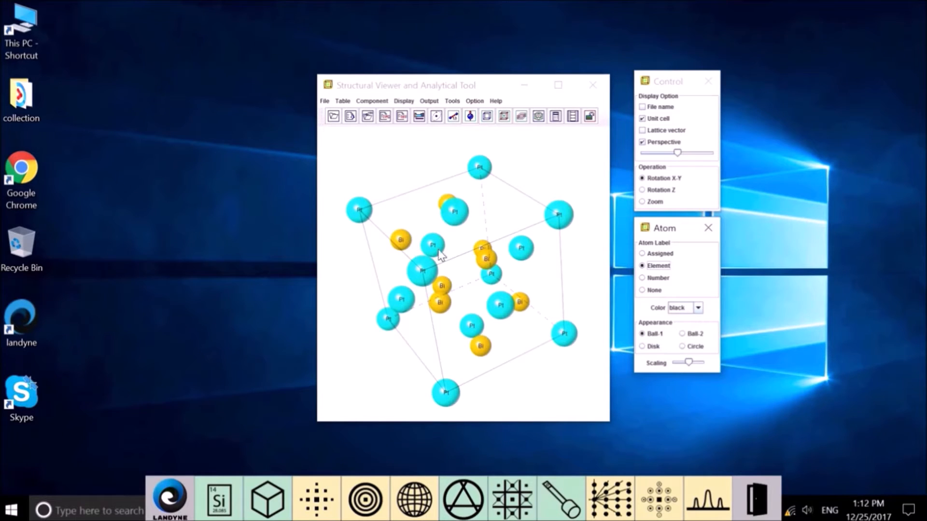
pyautogui.click(644, 279)
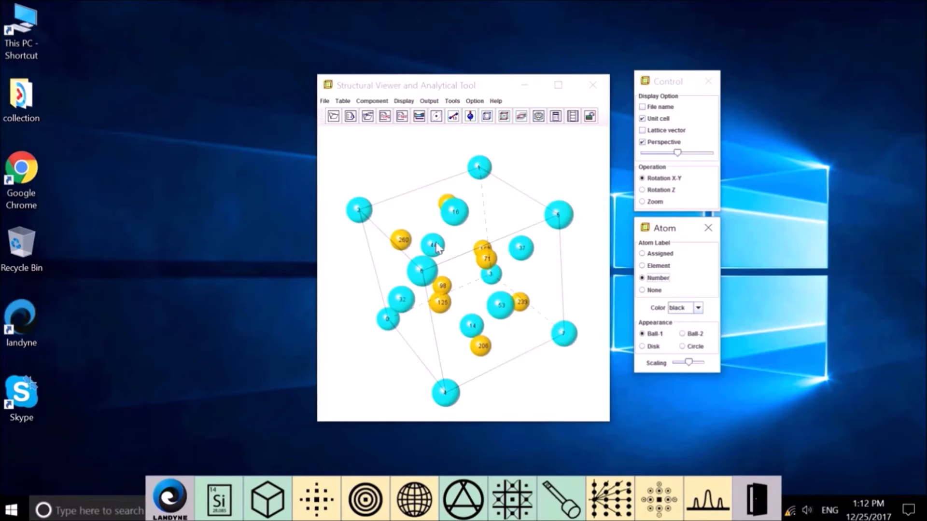
pyautogui.click(642, 291)
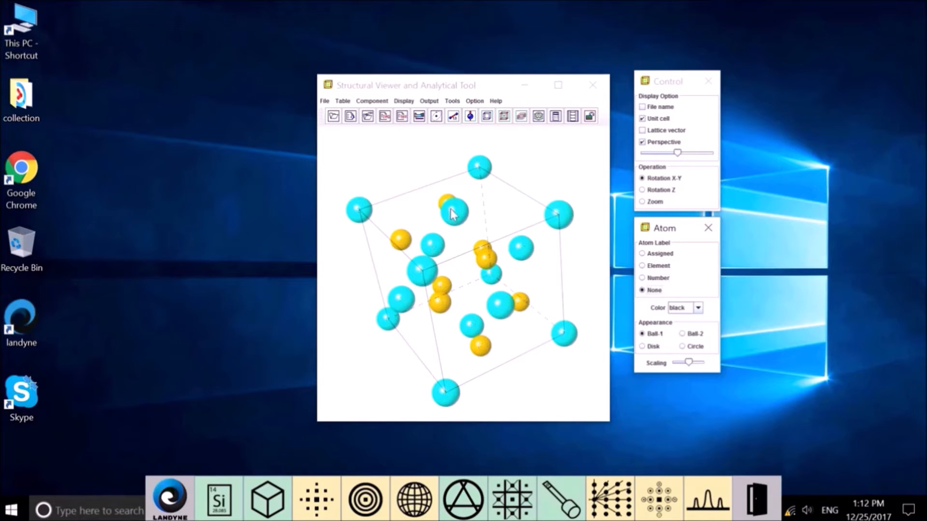
pyautogui.click(642, 254)
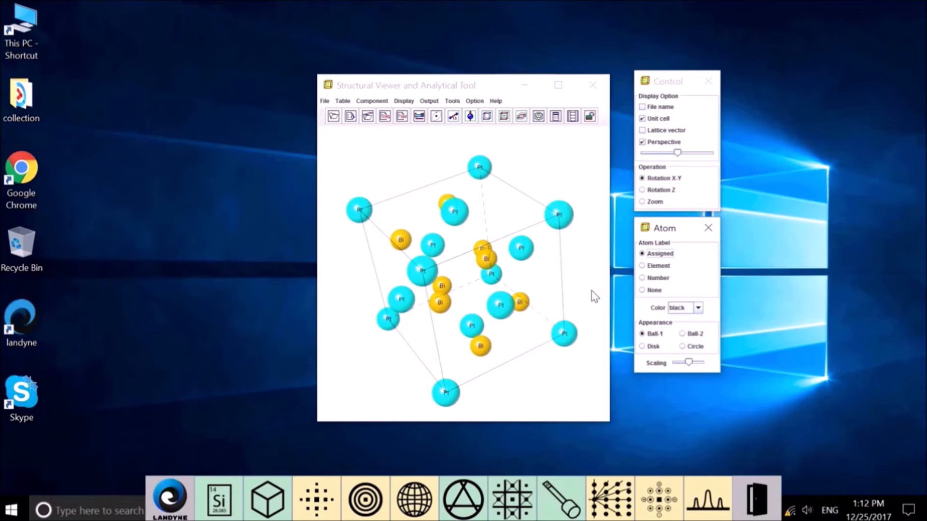
# Step: Set the atom label color to red, and try the Ball-2 atom appearance before switching to Circle
pyautogui.click(698, 309)
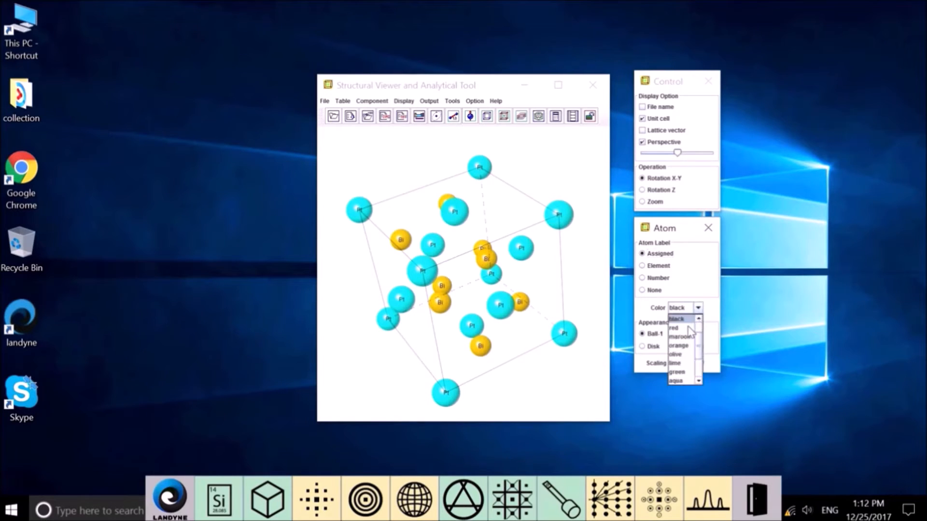
pyautogui.click(685, 329)
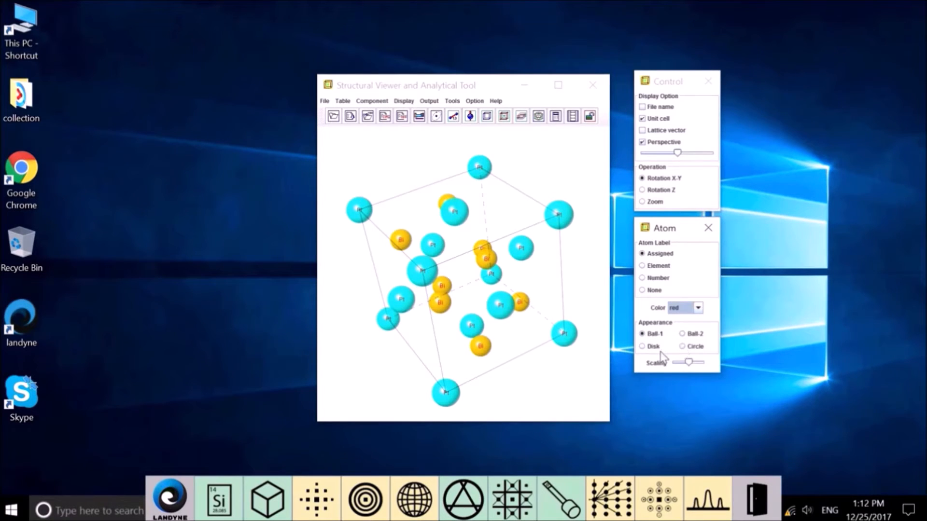
pyautogui.click(688, 337)
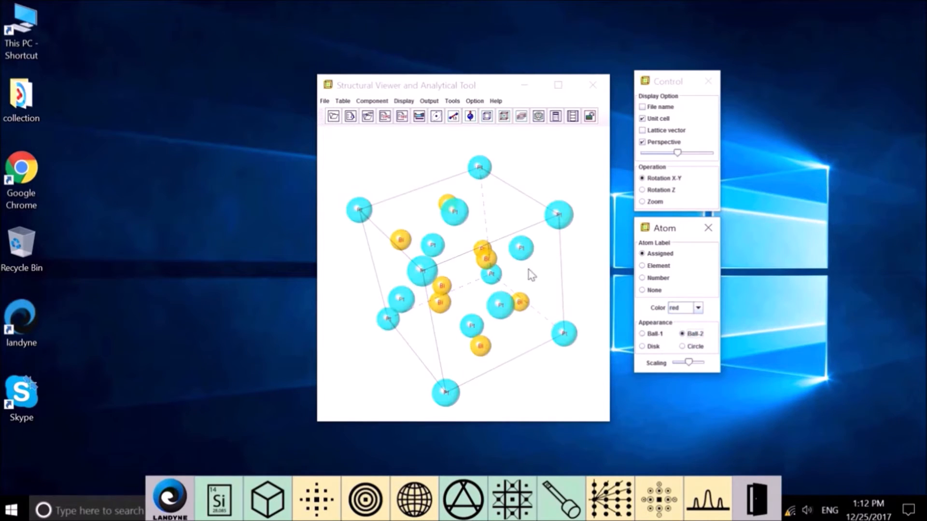
pyautogui.click(694, 347)
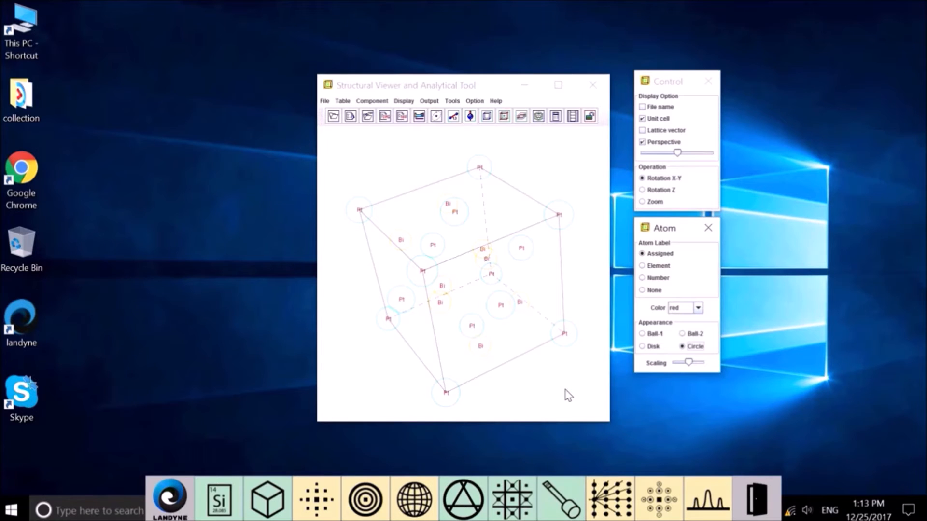
# Step: Switch the atom appearance to Ball-1 and slightly adjust the atom size scaling
pyautogui.moveTo(517, 359); pyautogui.dragTo(407, 261)
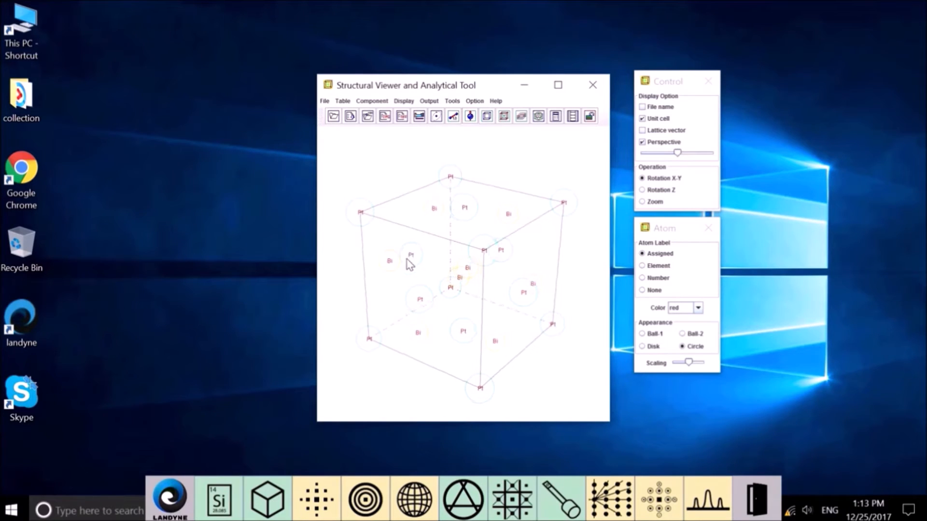
pyautogui.click(649, 334)
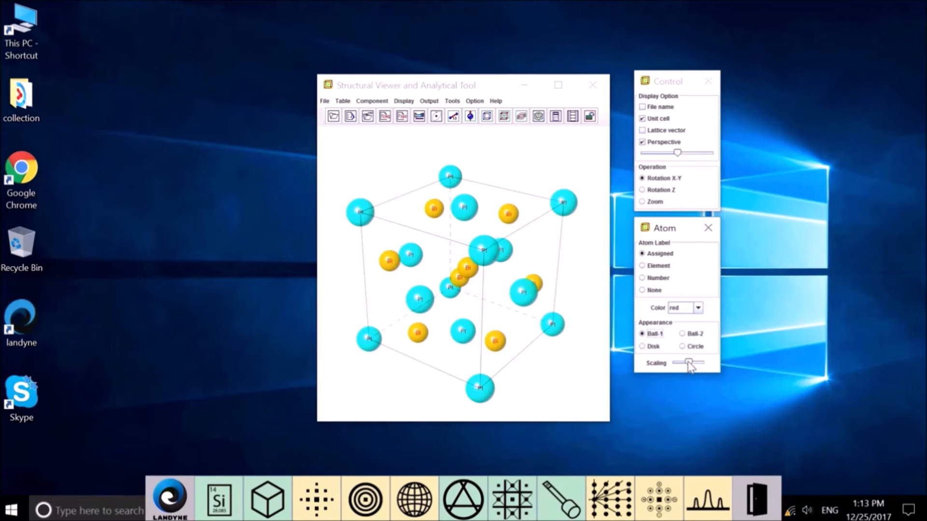
pyautogui.moveTo(690, 366)
pyautogui.mouseDown()
pyautogui.moveTo(681, 377)
pyautogui.moveTo(690, 368)
pyautogui.mouseUp()
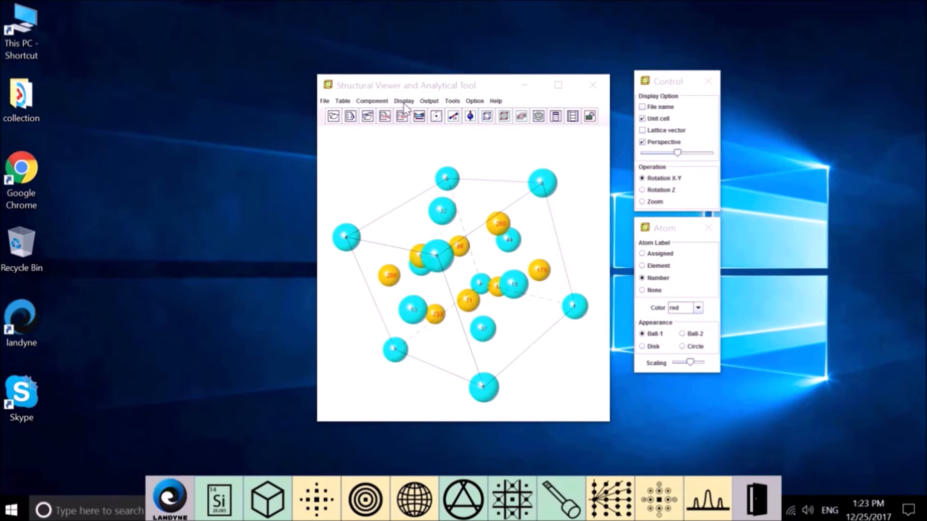
# Step: Open the bond settings and add a bond between atoms 260 and 32
pyautogui.click(383, 103)
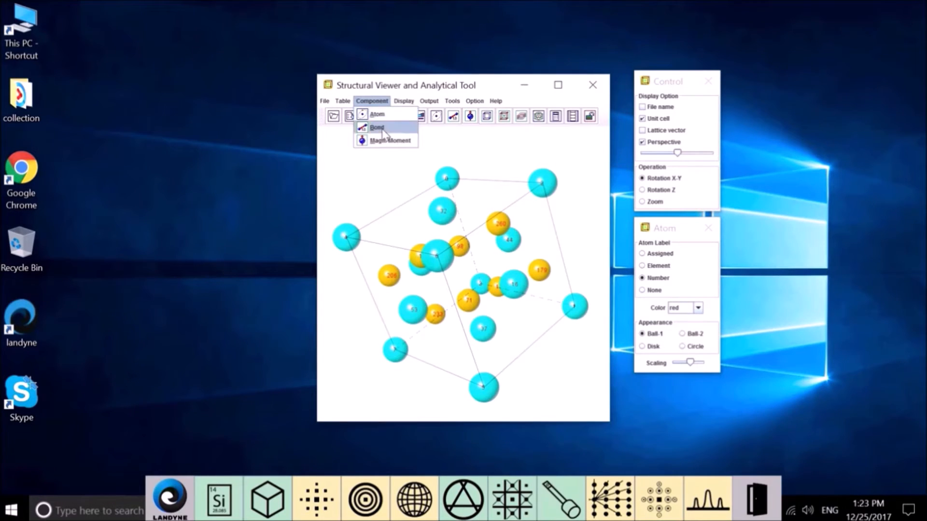
pyautogui.click(384, 129)
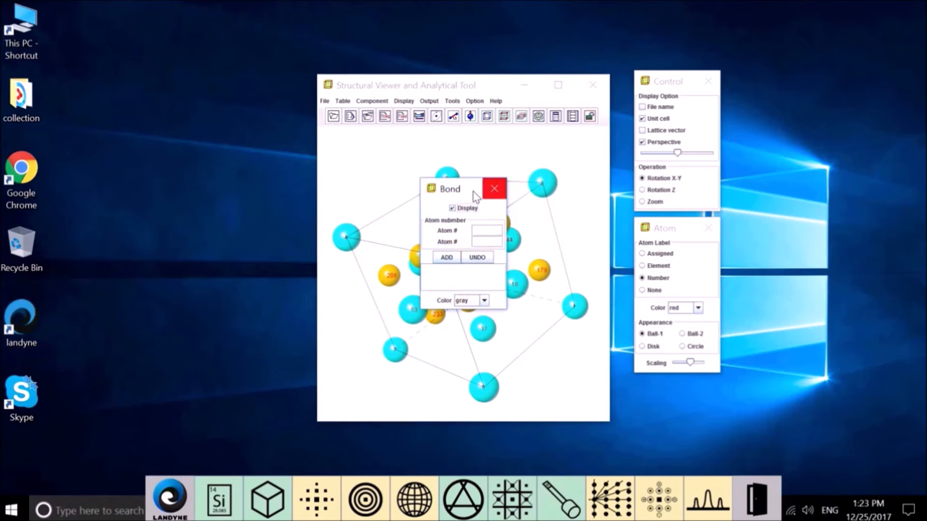
pyautogui.moveTo(474, 196); pyautogui.dragTo(289, 191)
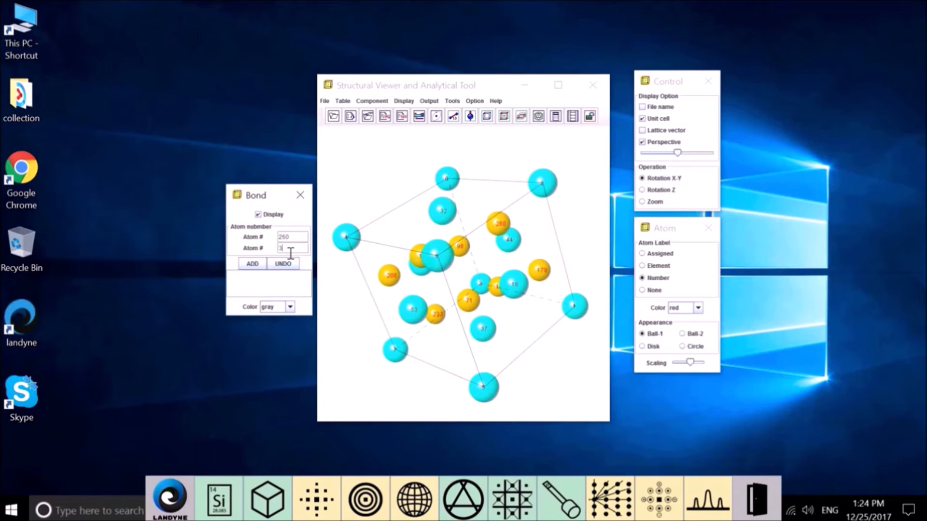
pyautogui.click(261, 266)
pyautogui.click(523, 271)
pyautogui.moveTo(529, 254); pyautogui.dragTo(511, 278)
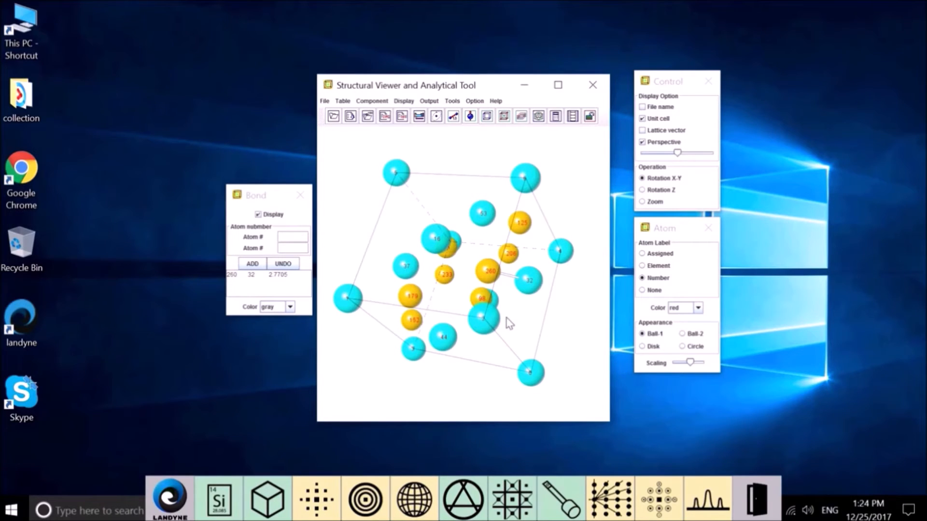
# Step: Add a second bond between atoms 260 and 2
pyautogui.click(292, 237)
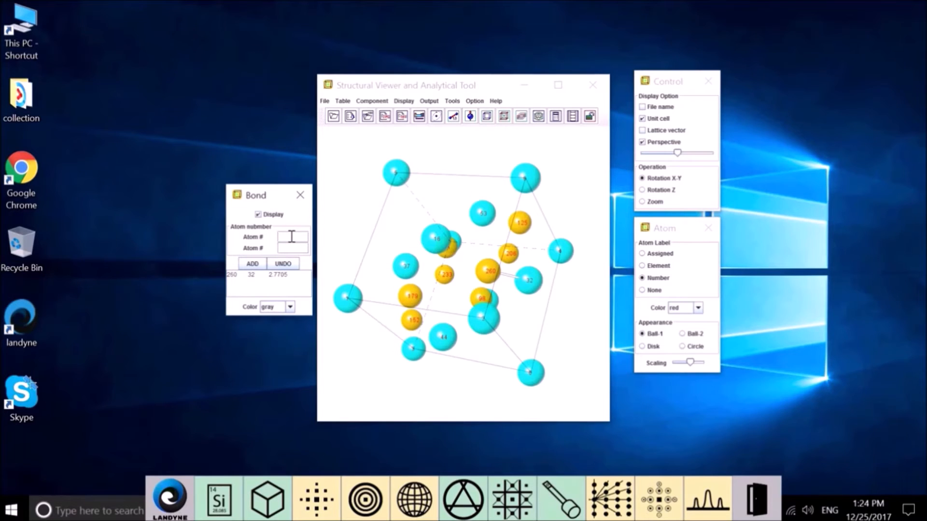
pyautogui.write('2602')
pyautogui.press('BackSpace')
pyautogui.write('2')
pyautogui.click(257, 264)
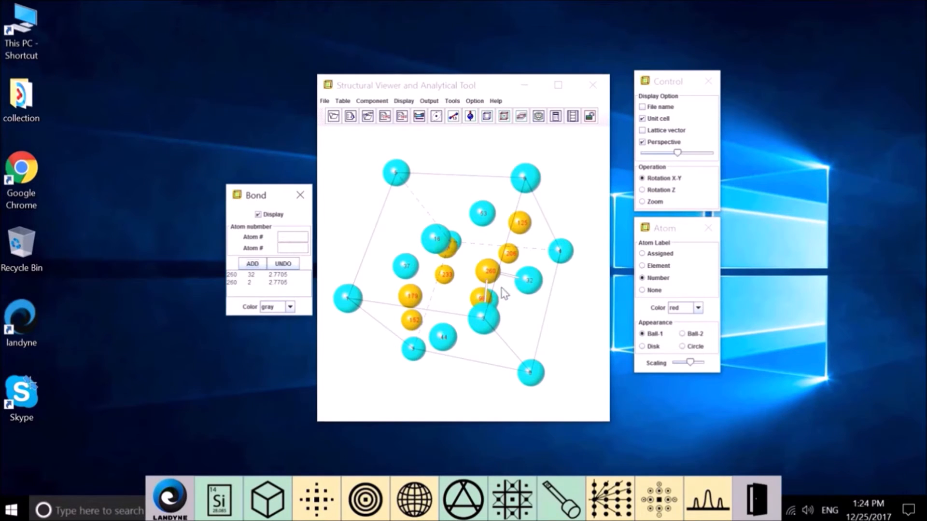
pyautogui.moveTo(500, 288); pyautogui.dragTo(504, 342)
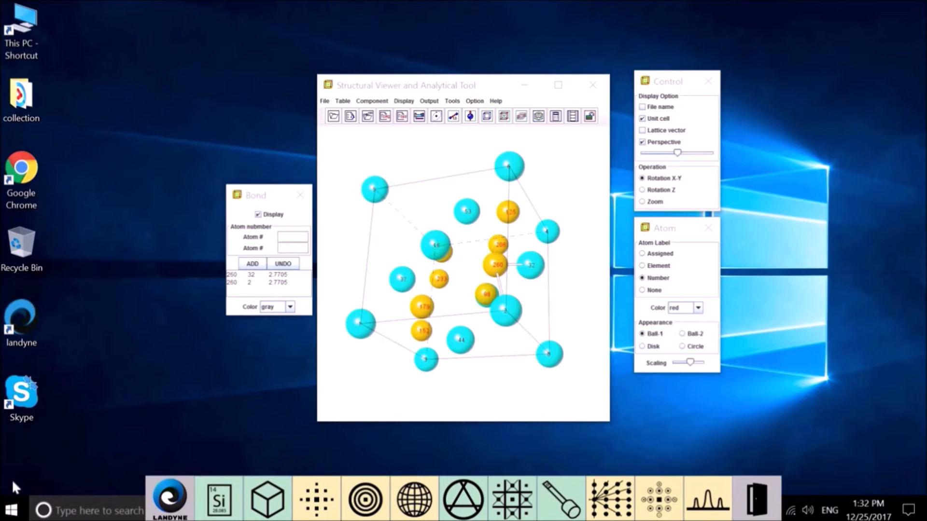
# Step: Save the current work as cubic_Bi2Pt.work.bin in the results folder
pyautogui.click(324, 101)
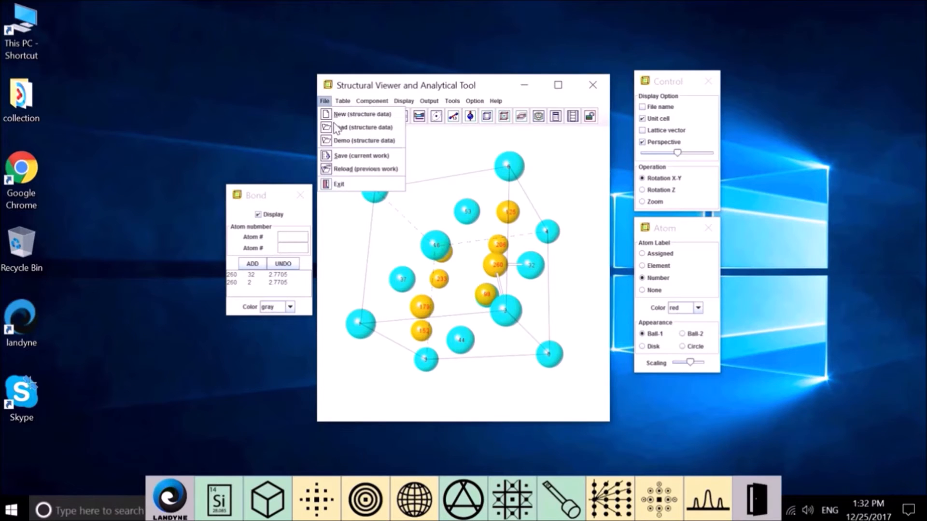
pyautogui.click(357, 156)
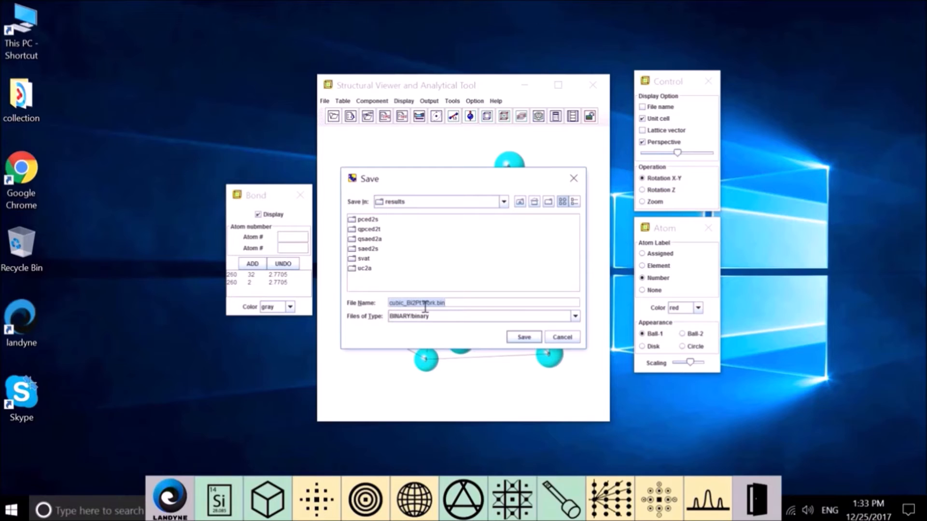
pyautogui.click(523, 338)
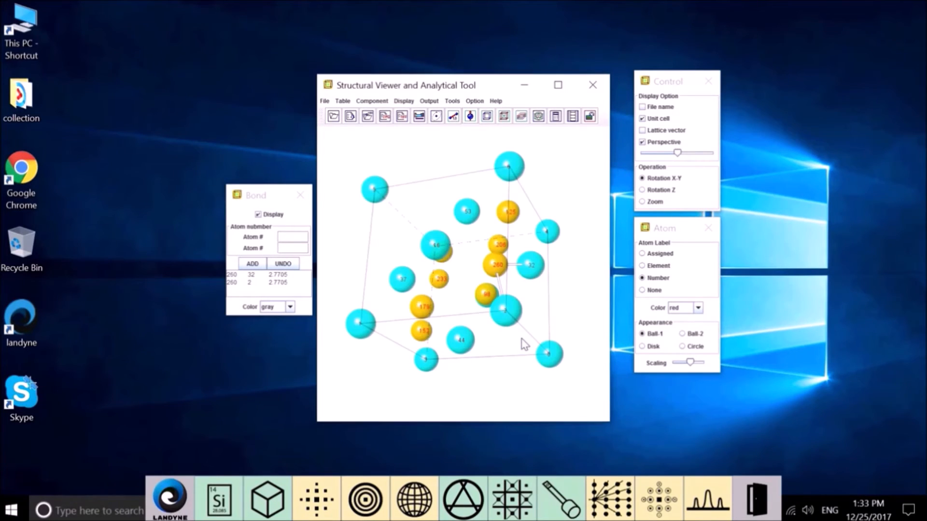
pyautogui.click(326, 101)
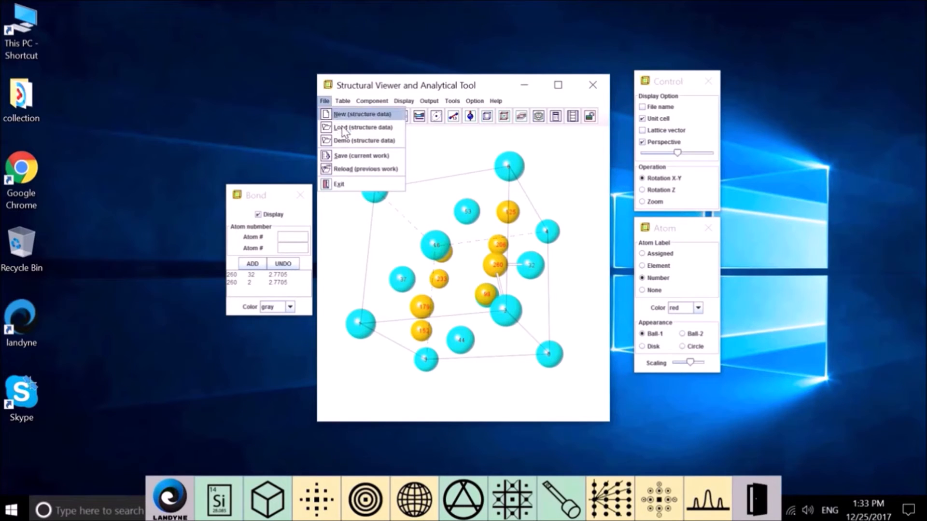
pyautogui.click(357, 128)
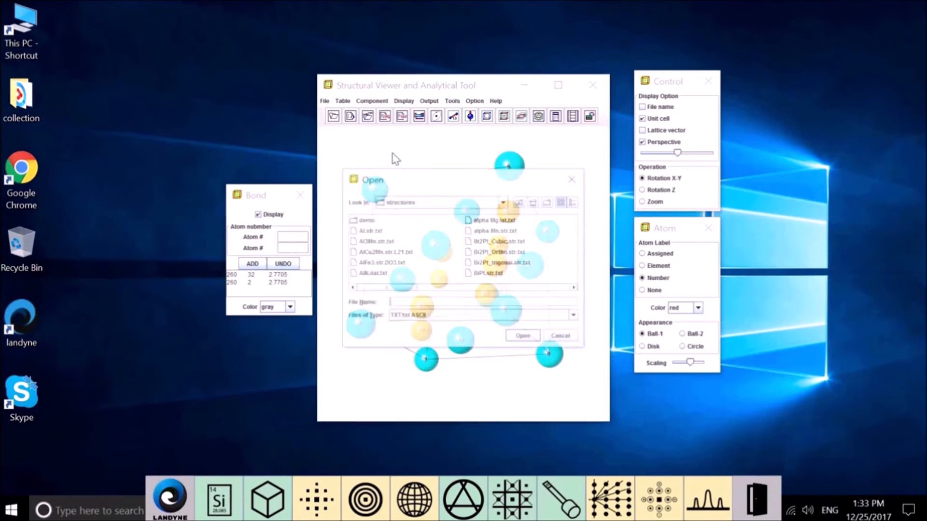
pyautogui.click(575, 180)
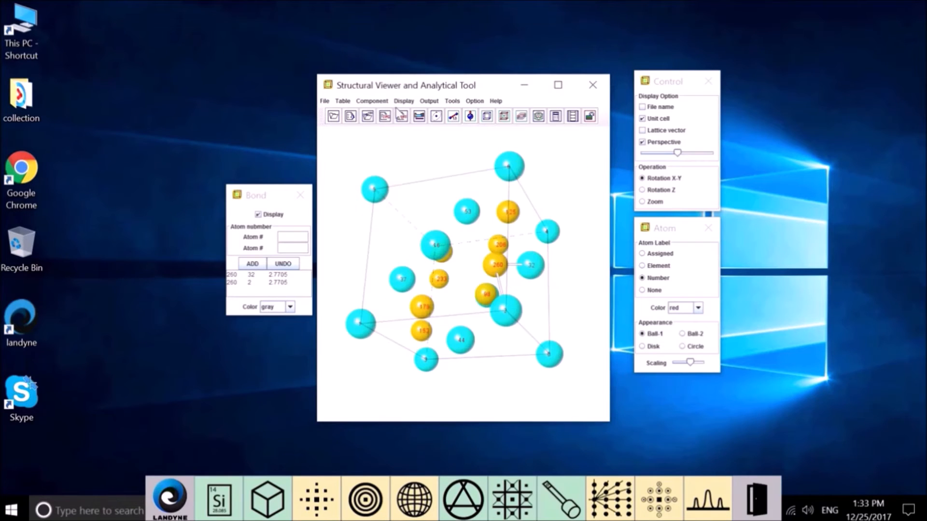
pyautogui.click(325, 102)
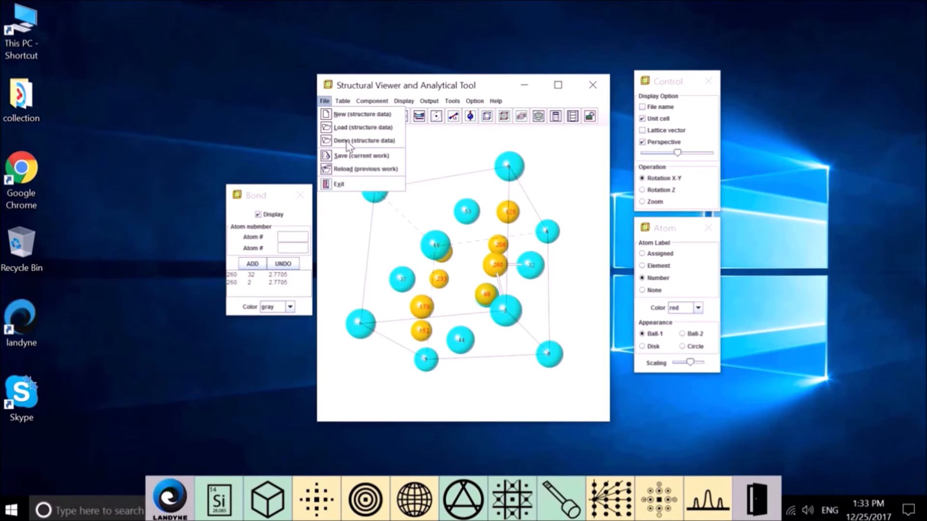
pyautogui.click(346, 141)
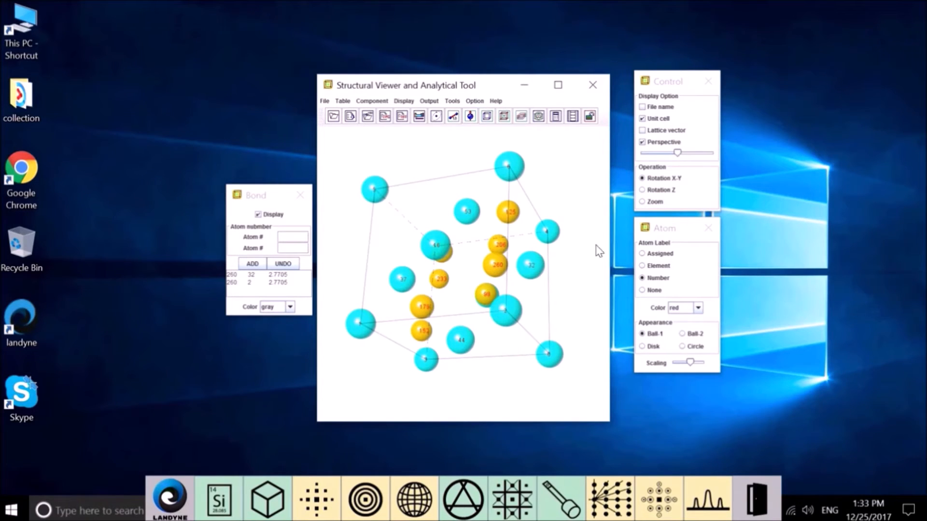
# Step: Reload the previous work from cubic_Bi2Pt.work.bin in the results folder
pyautogui.click(326, 102)
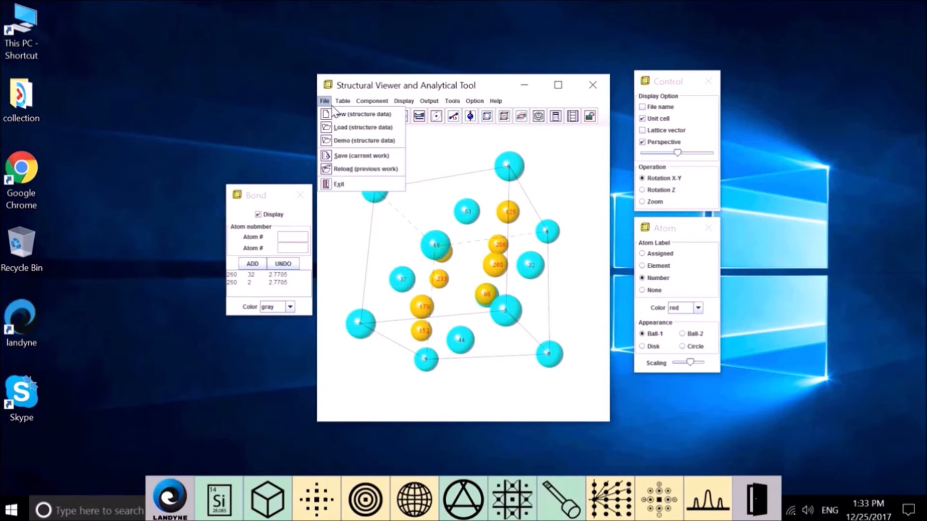
pyautogui.click(354, 171)
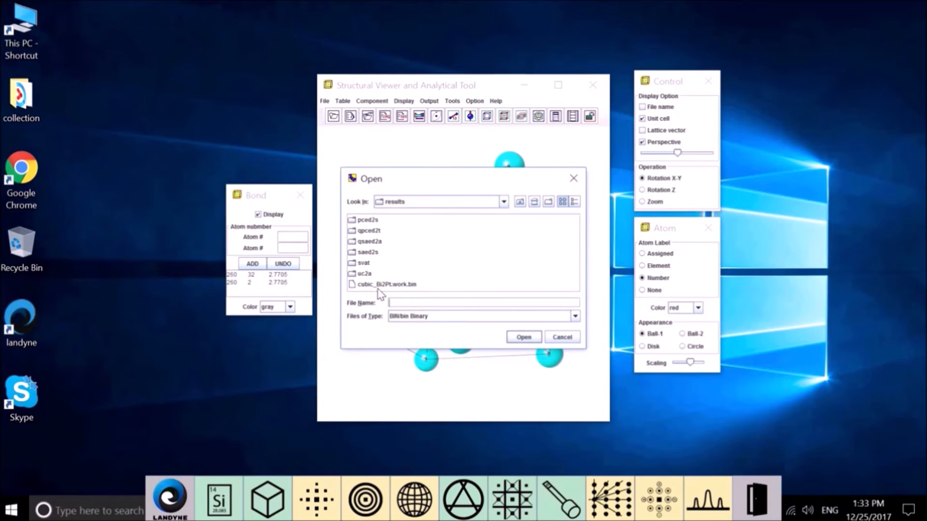
pyautogui.doubleClick(411, 286)
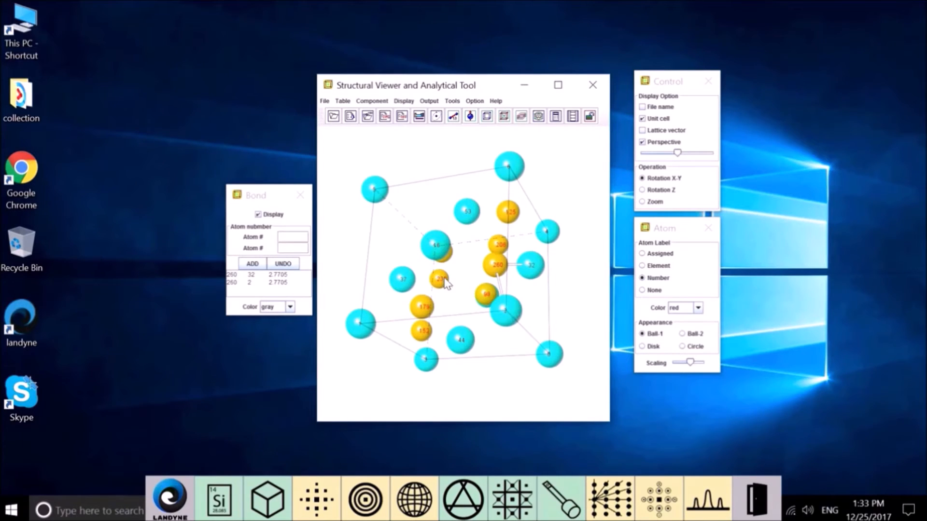
# Step: Add a third bond between atoms 260 and 16
pyautogui.moveTo(437, 249); pyautogui.dragTo(443, 247)
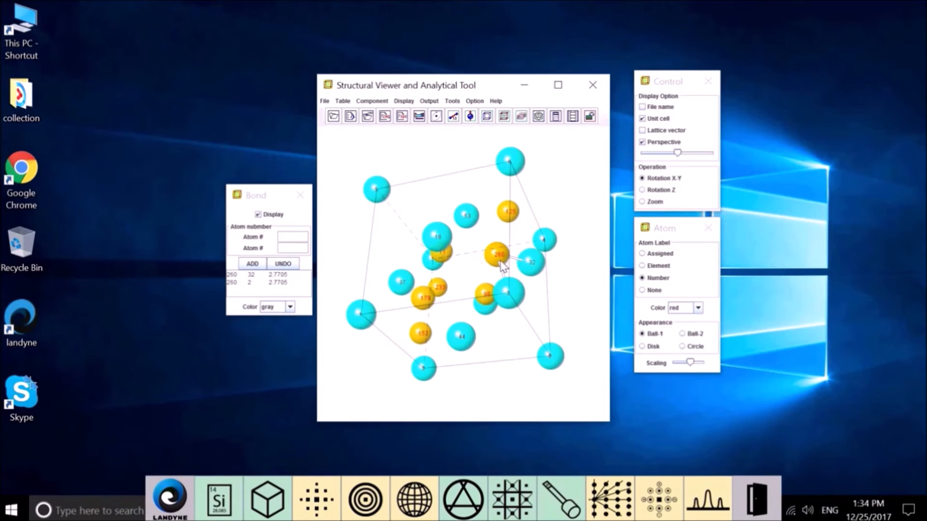
pyautogui.click(289, 239)
pyautogui.write('260 ')
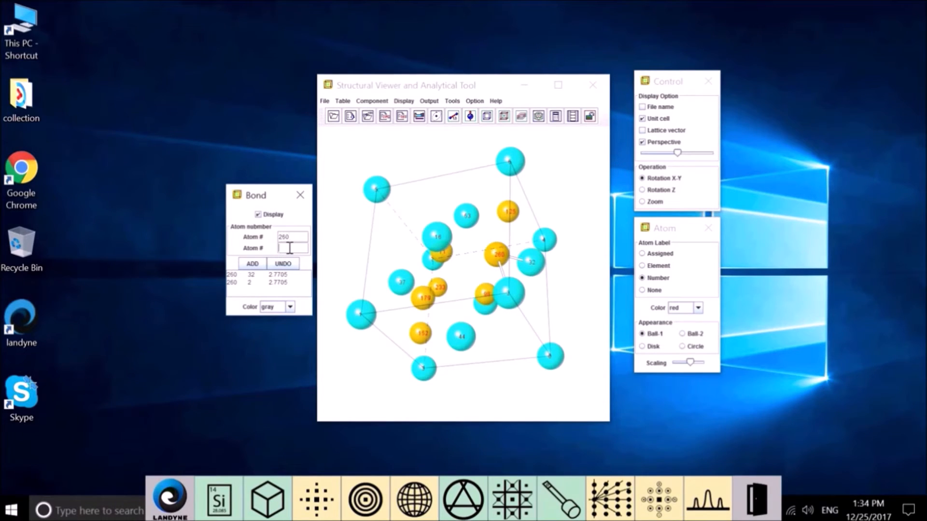
pyautogui.write('16')
pyautogui.press('Return')
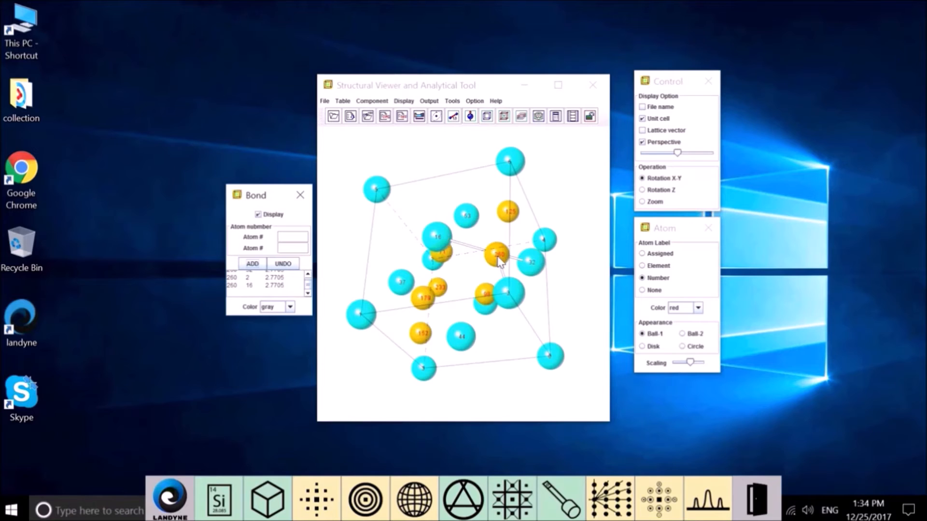
# Step: Set the bond color to red and rotate the structure to view the bonds from another angle
pyautogui.moveTo(318, 299); pyautogui.dragTo(472, 248)
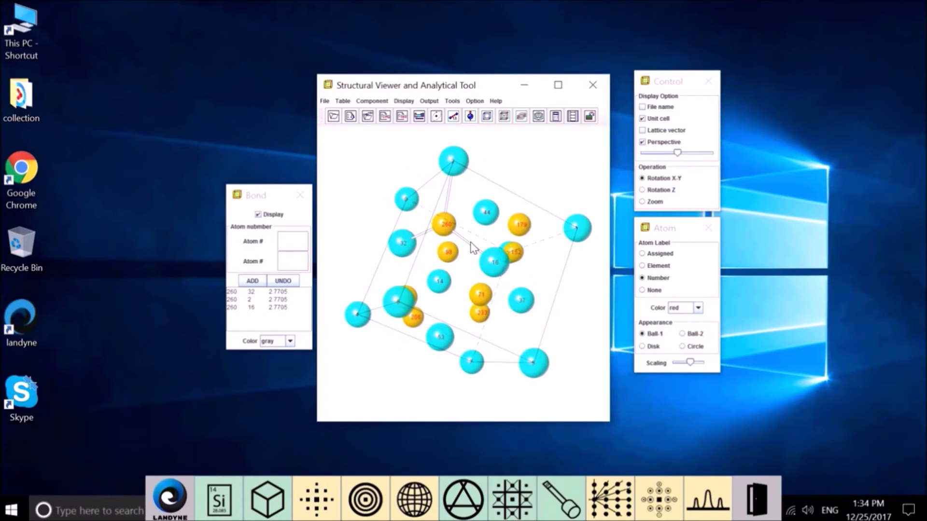
pyautogui.click(290, 341)
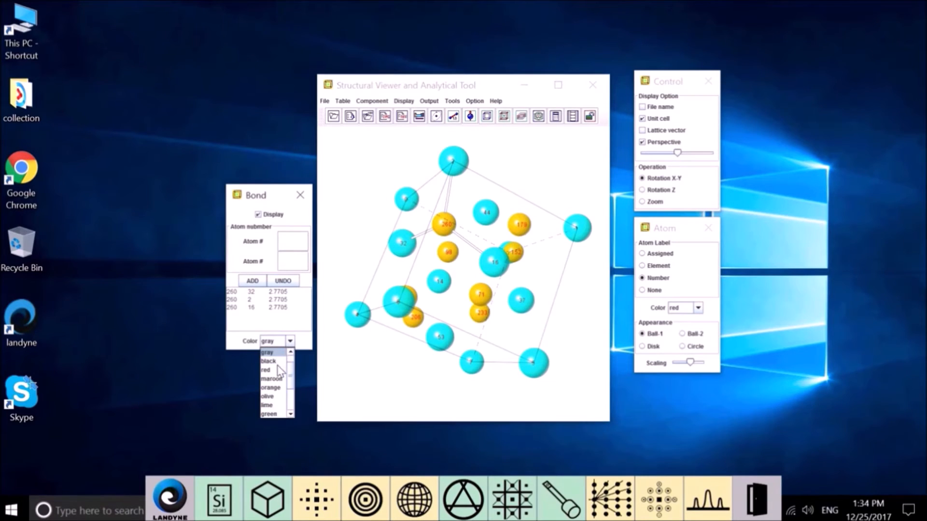
pyautogui.click(276, 371)
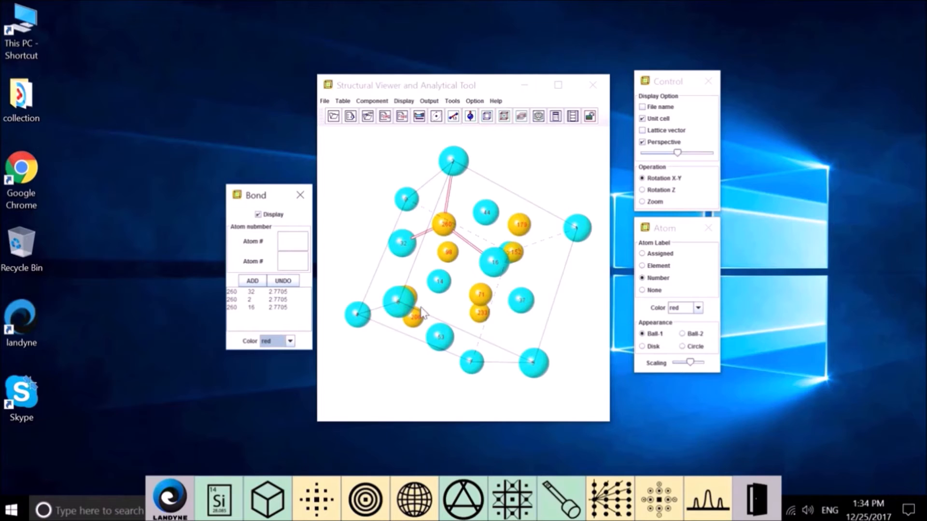
pyautogui.click(503, 287)
pyautogui.moveTo(500, 316); pyautogui.dragTo(543, 341)
# Step: Save the updated work over the existing cubic_Bi2Pt.work.bin file
pyautogui.click(333, 116)
pyautogui.click(324, 102)
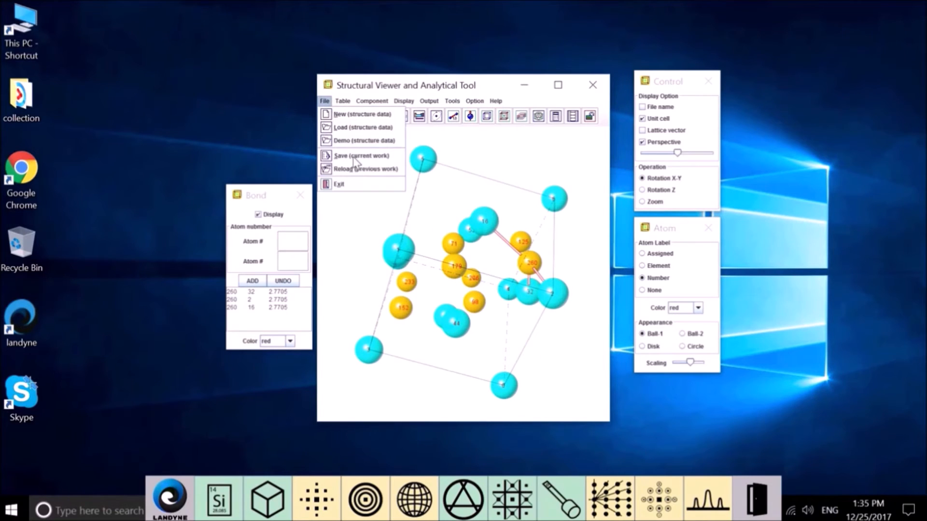
pyautogui.click(354, 159)
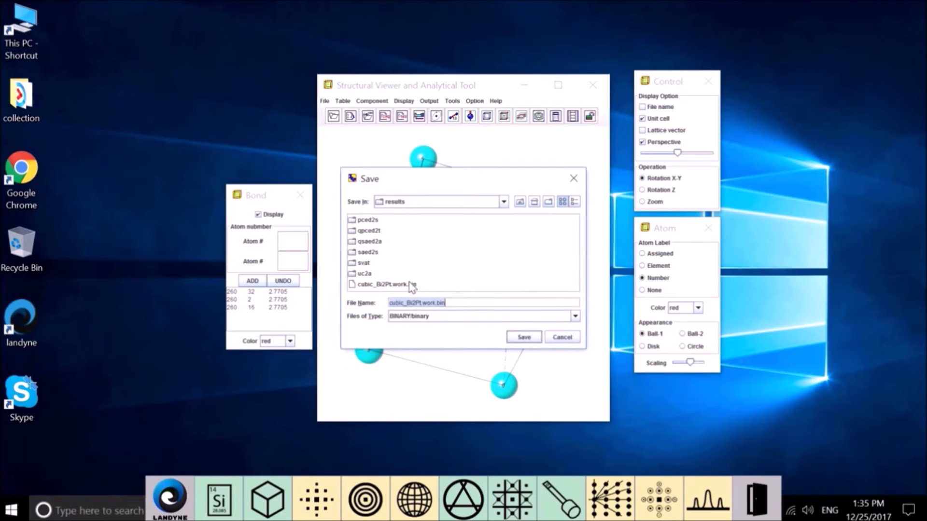
pyautogui.click(430, 288)
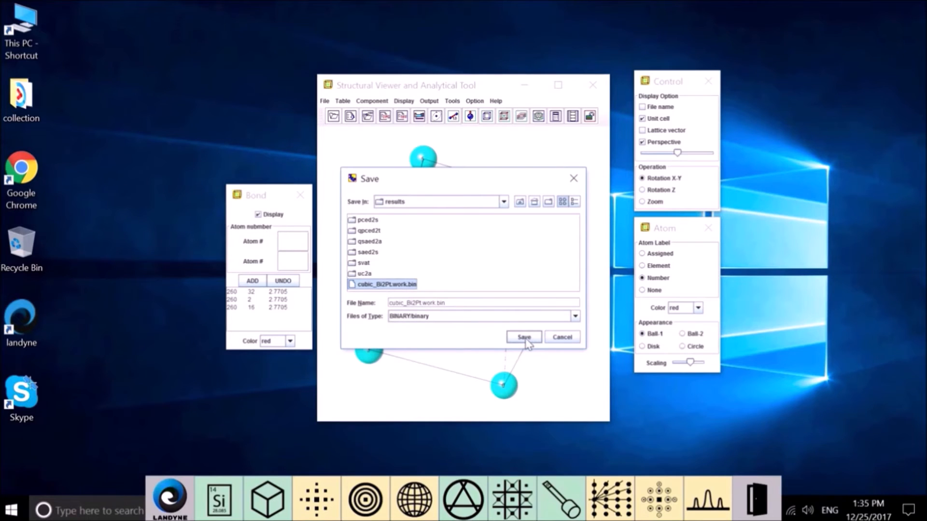
pyautogui.click(524, 337)
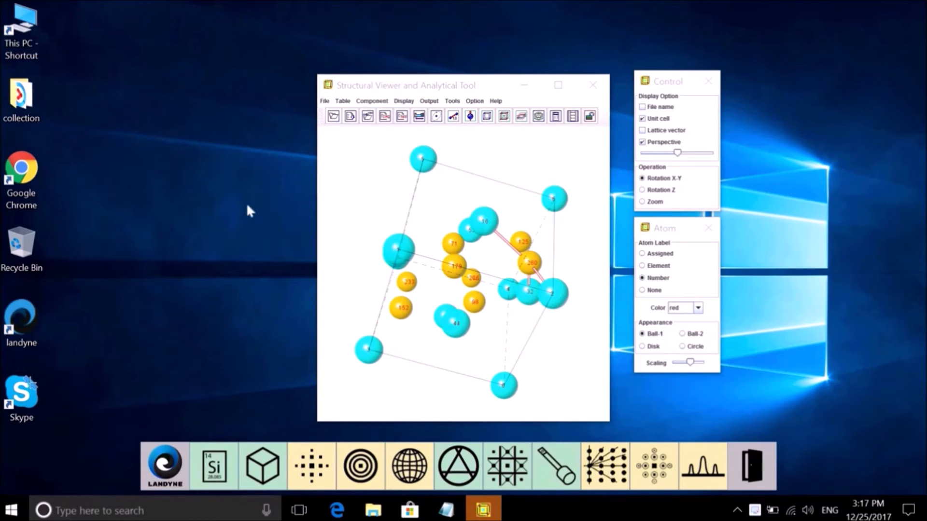
# Step: Load the structure data file FePt_L10_full.str.txt and show its lattice vectors with the cell turned roughly upright
pyautogui.click(324, 102)
pyautogui.click(339, 127)
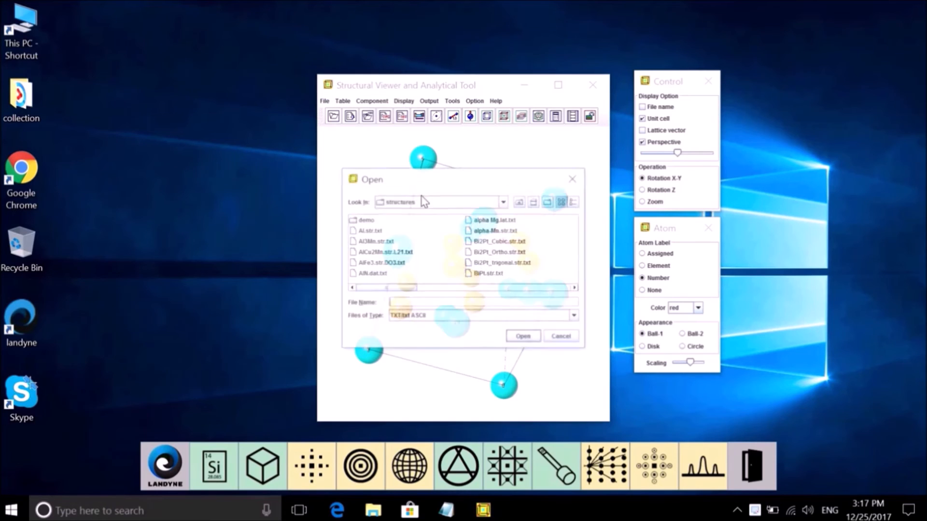
pyautogui.click(575, 288)
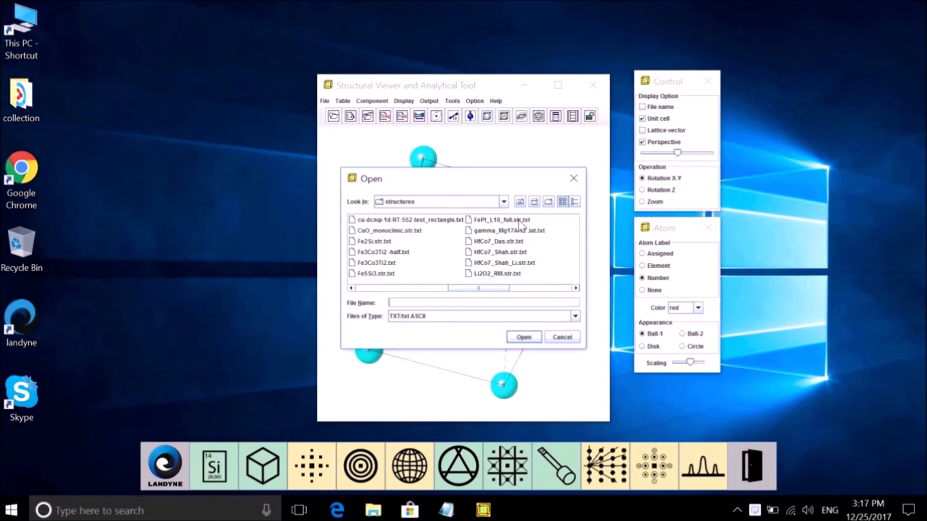
pyautogui.doubleClick(502, 220)
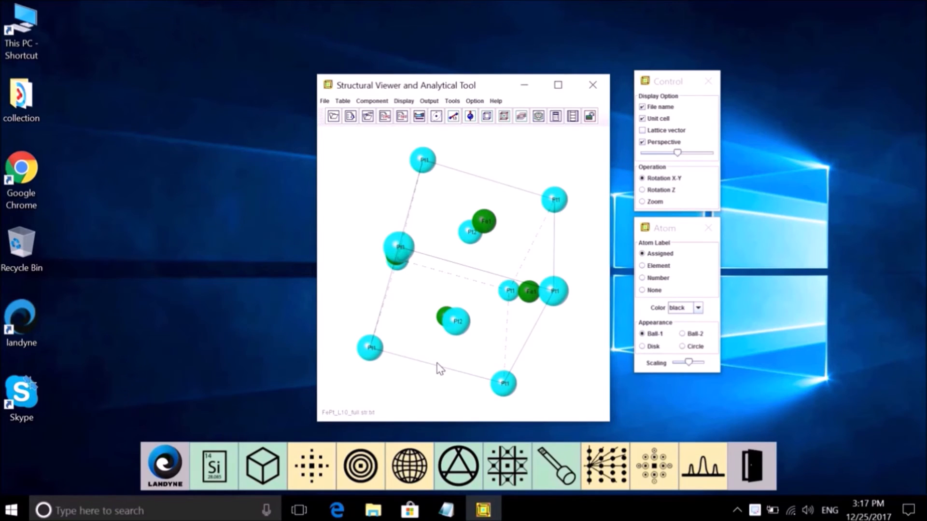
pyautogui.moveTo(565, 273); pyautogui.dragTo(533, 175)
pyautogui.moveTo(497, 228); pyautogui.dragTo(507, 237)
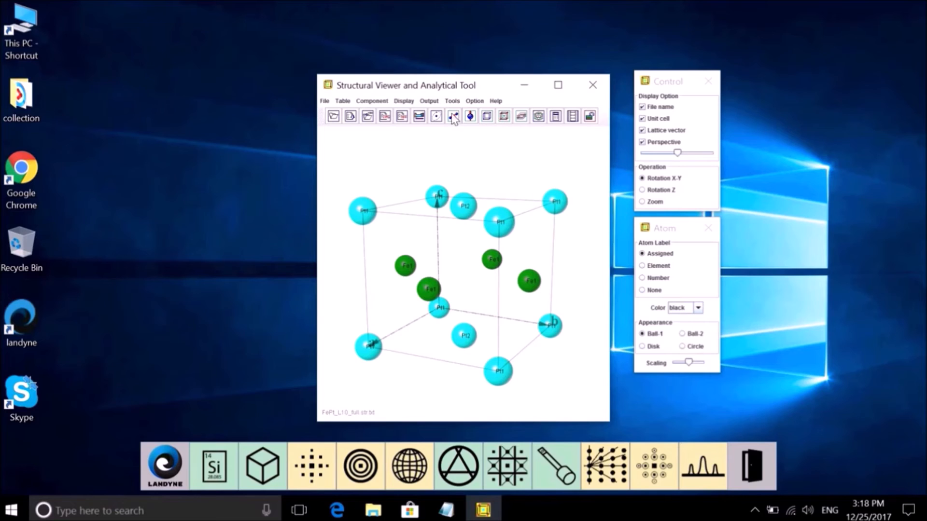
# Step: Open the magnetic moment settings, placed beside the structure, and label the atoms by number
pyautogui.click(403, 101)
pyautogui.moveTo(379, 102)
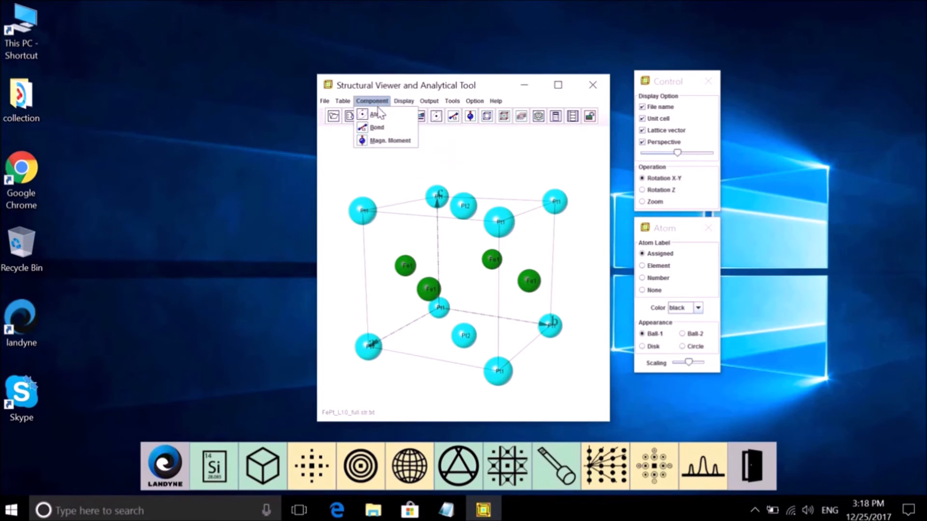
pyautogui.click(383, 140)
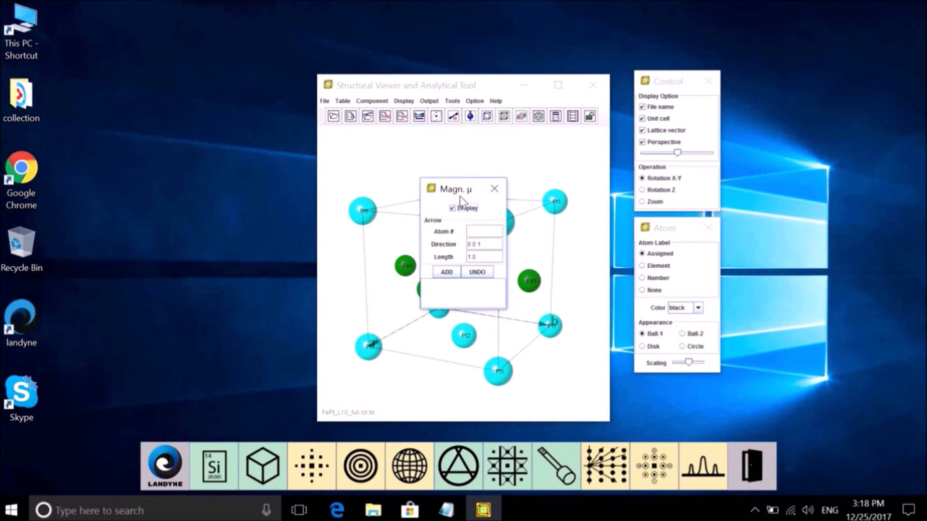
pyautogui.moveTo(459, 195); pyautogui.dragTo(249, 205)
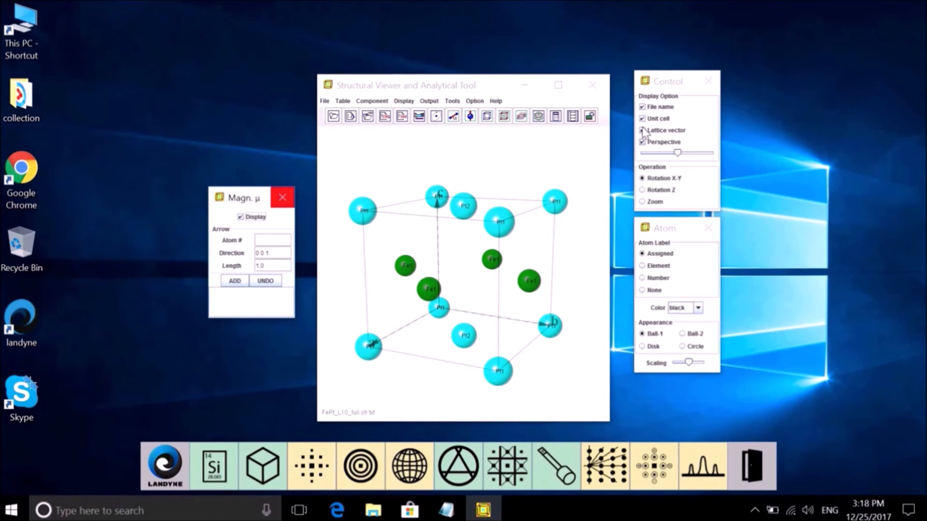
pyautogui.click(642, 279)
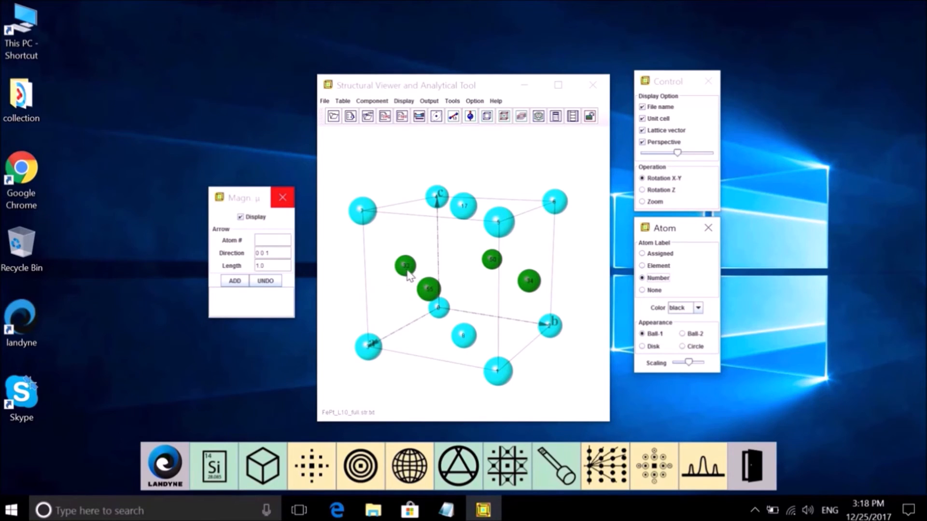
# Step: Add a magnetic moment arrow to atom 32 with direction 0 0 1 and length 1.0, and label the atoms by element
pyautogui.click(276, 242)
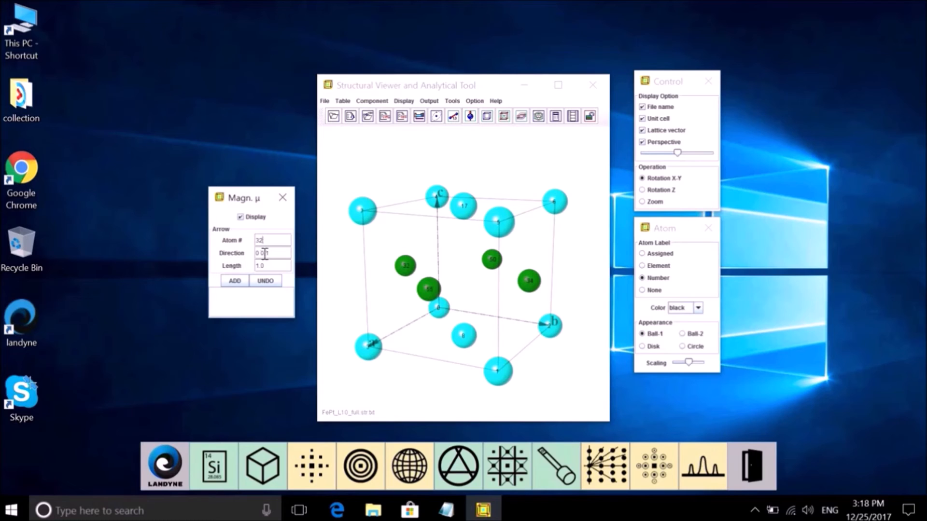
pyautogui.click(259, 252)
pyautogui.click(243, 284)
pyautogui.click(243, 283)
pyautogui.click(658, 279)
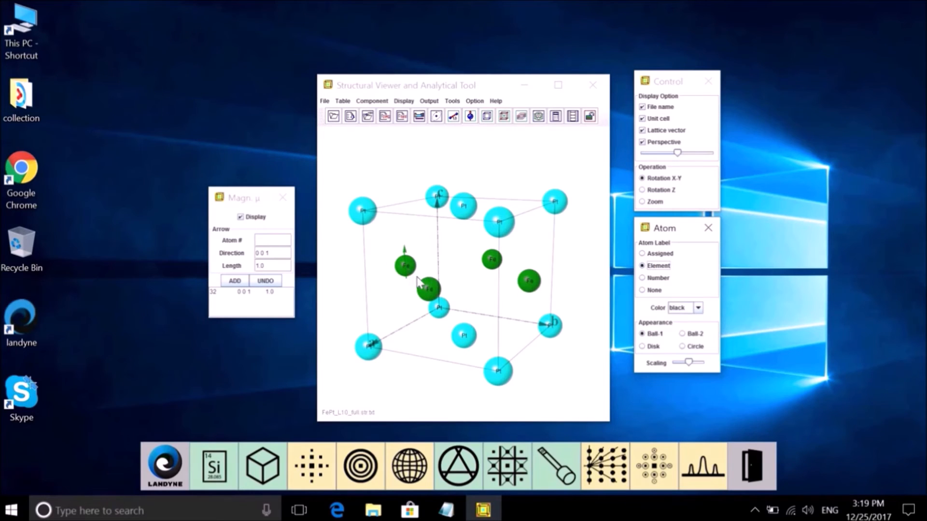
# Step: Rotate the FePt cell to view the magnetic moment arrow from several angles and hide the lattice vectors
pyautogui.moveTo(452, 280); pyautogui.dragTo(461, 233)
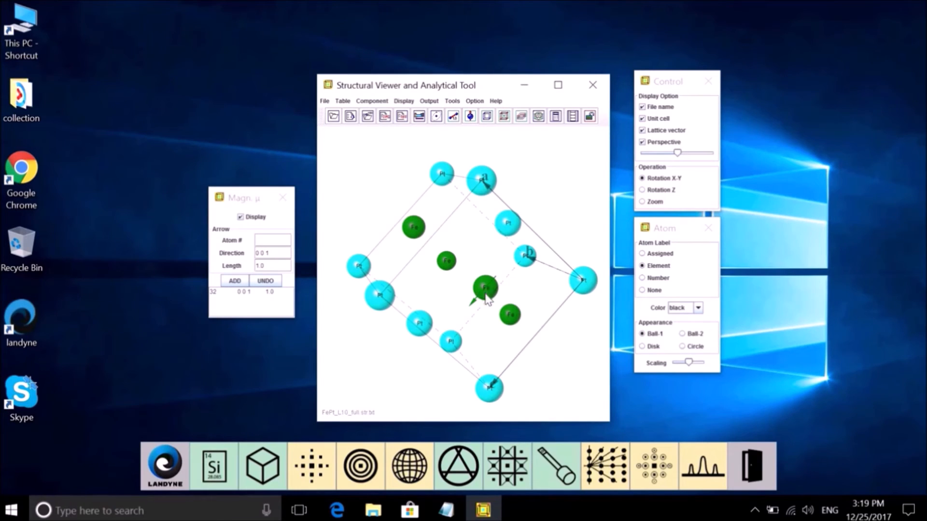
pyautogui.moveTo(490, 286); pyautogui.dragTo(483, 174)
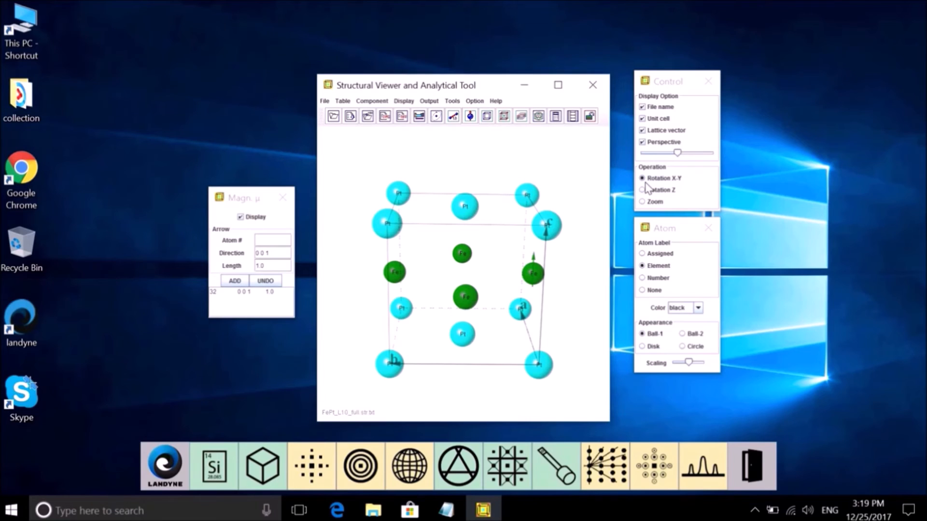
pyautogui.click(661, 130)
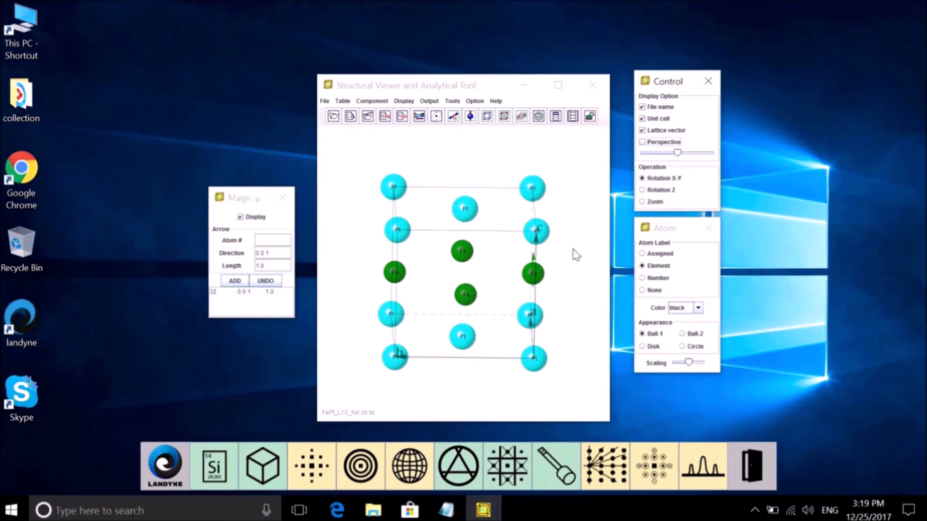
pyautogui.moveTo(589, 238); pyautogui.dragTo(543, 303)
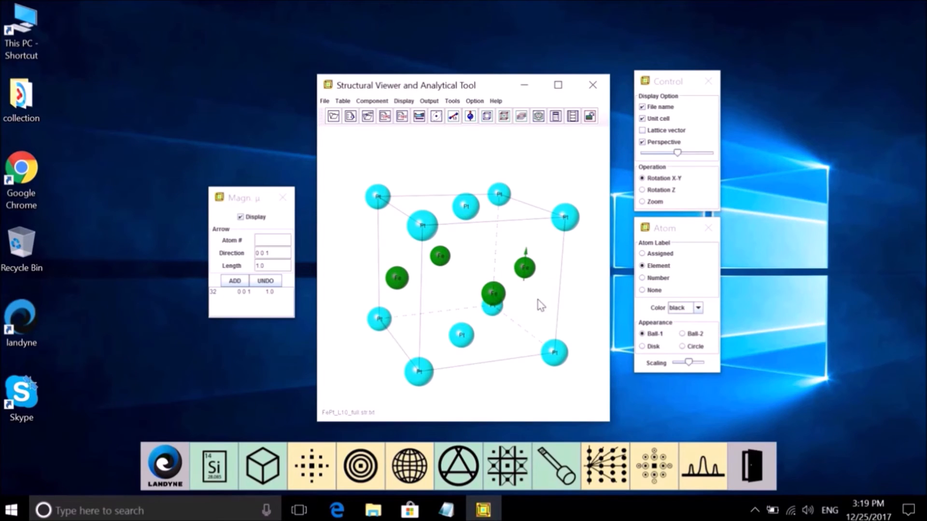
# Step: Load the structure cubic_Bi2Pt.demo.txt and run the Wobble animation on it, stopping it at the end
pyautogui.click(324, 101)
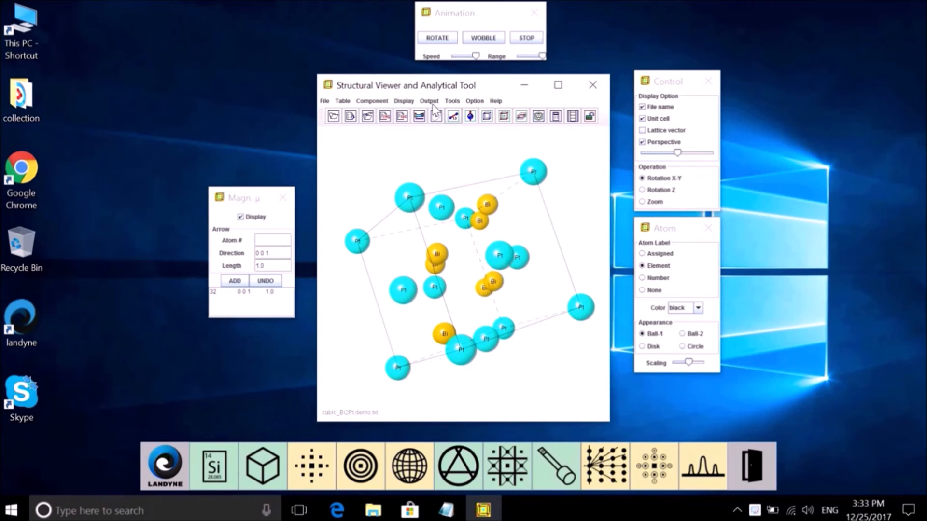
pyautogui.click(404, 102)
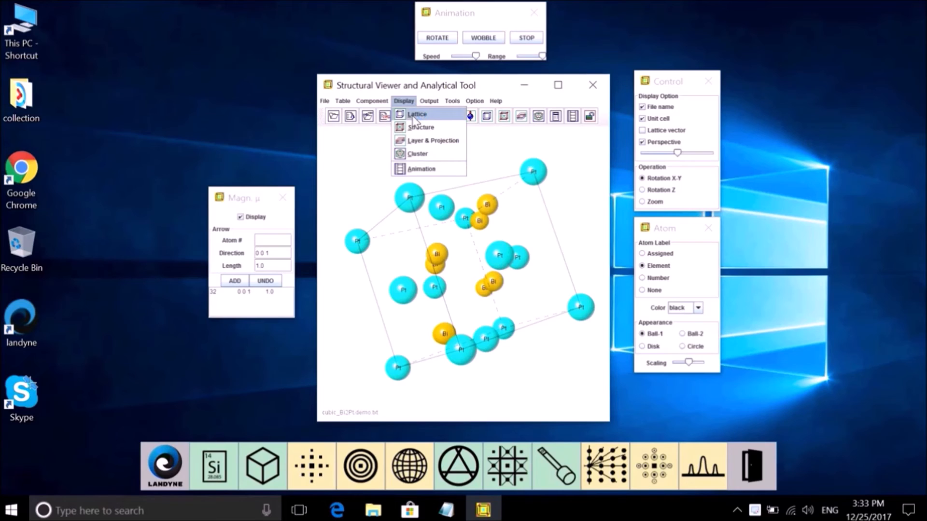
pyautogui.click(414, 116)
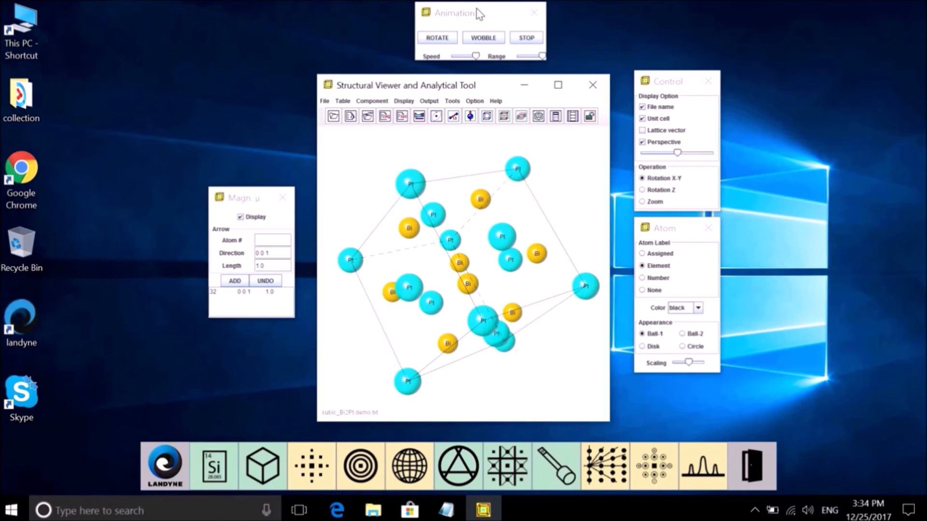
pyautogui.click(401, 101)
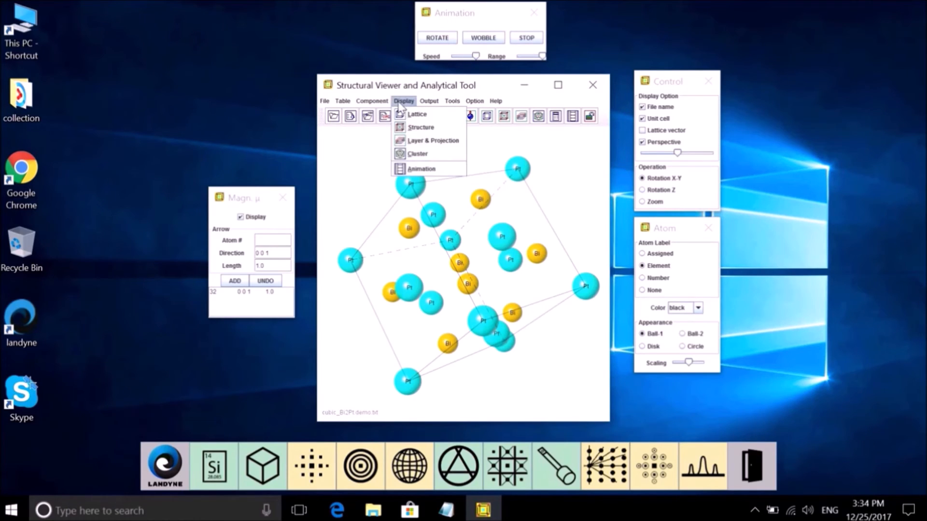
pyautogui.click(474, 71)
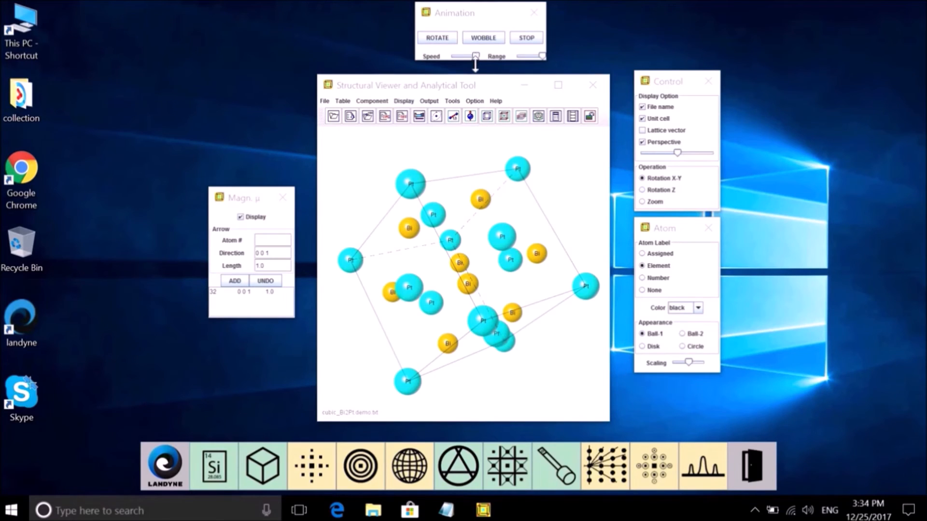
pyautogui.moveTo(475, 63); pyautogui.dragTo(475, 67)
pyautogui.click(479, 44)
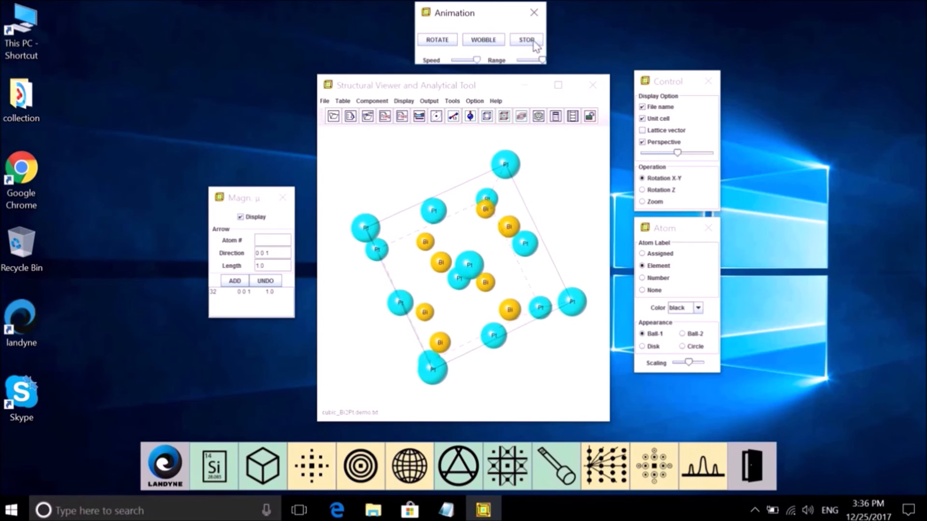
pyautogui.click(527, 40)
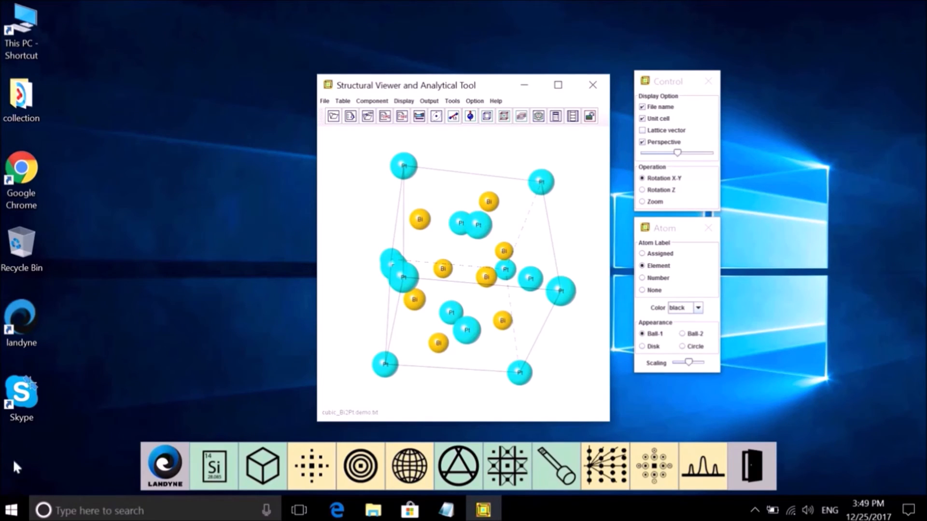
# Step: Display the structure as a layer projection along [0 0 1] and show its side view
pyautogui.click(406, 101)
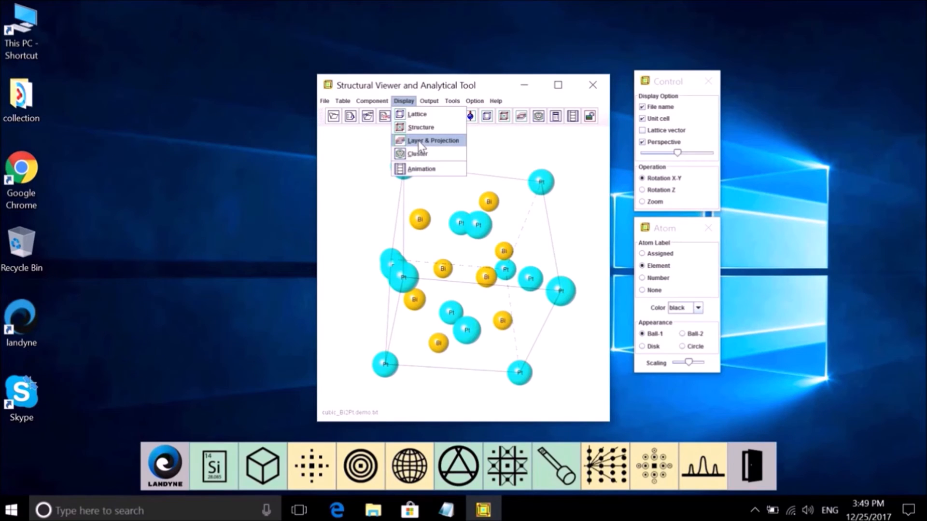
pyautogui.click(420, 142)
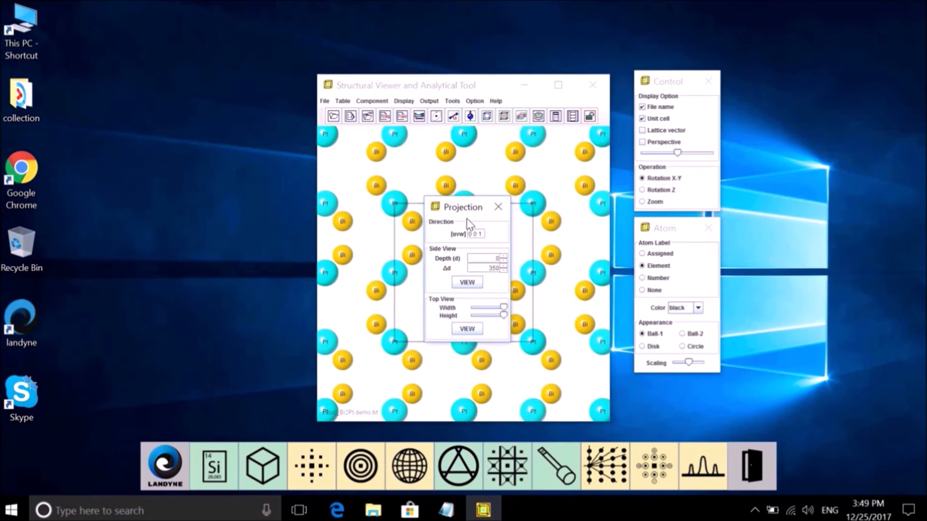
pyautogui.moveTo(461, 208); pyautogui.dragTo(250, 204)
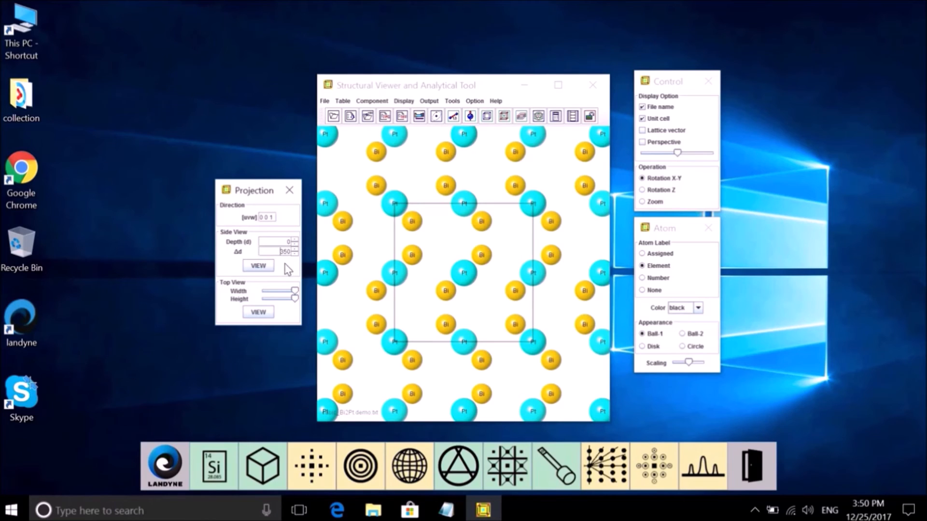
pyautogui.click(261, 267)
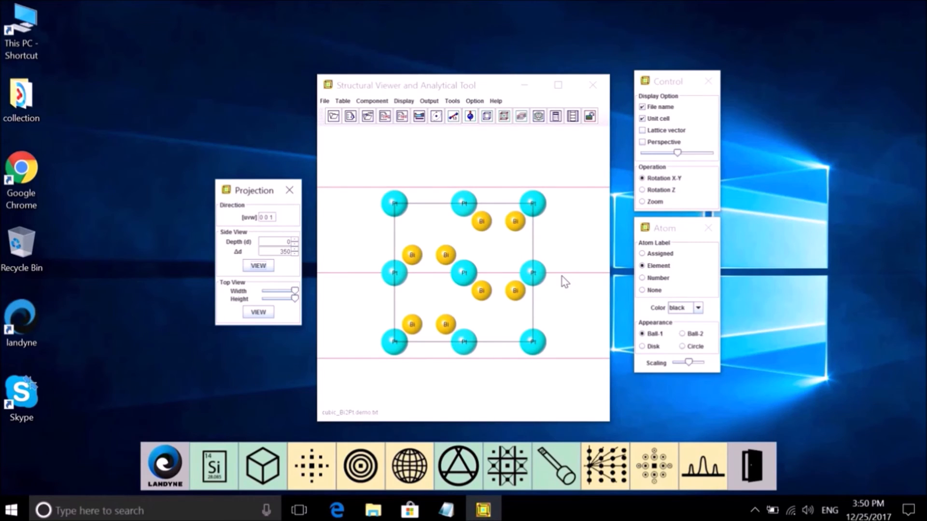
# Step: Shift the side-view layer depth to -80 and return it to 0
pyautogui.click(295, 245)
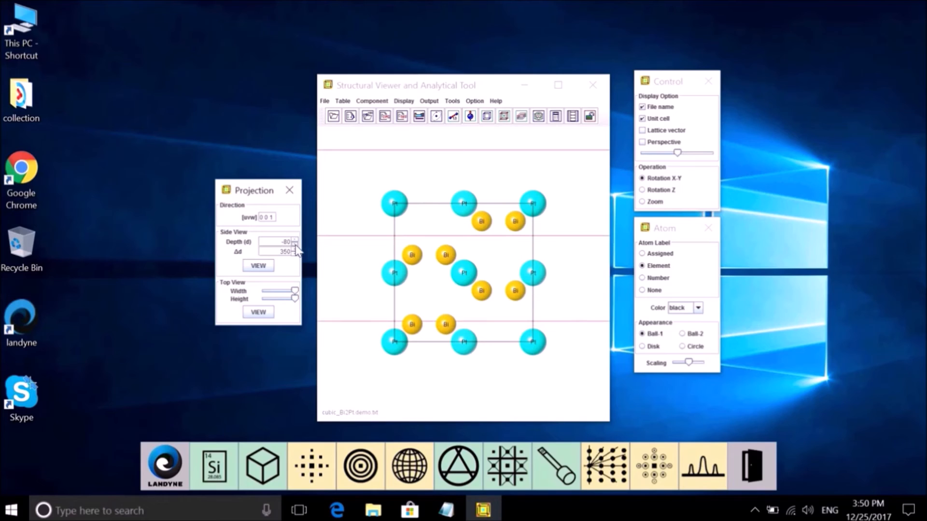
pyautogui.click(295, 245)
pyautogui.click(296, 244)
pyautogui.click(296, 244)
pyautogui.click(295, 245)
pyautogui.click(295, 245)
pyautogui.click(296, 245)
pyautogui.click(297, 244)
pyautogui.click(295, 244)
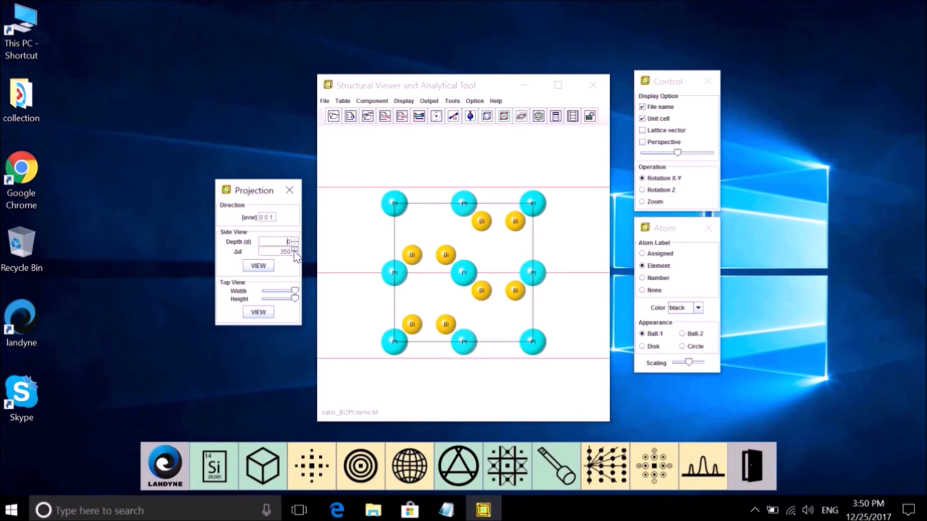
# Step: Set the side-view layer thickness Δd to 120 and check the layer in both top and side view
pyautogui.click(294, 254)
pyautogui.click(294, 254)
pyautogui.click(294, 254)
pyautogui.click(294, 254)
pyautogui.click(294, 254)
pyautogui.click(294, 253)
pyautogui.click(293, 254)
pyautogui.click(294, 254)
pyautogui.click(293, 254)
pyautogui.click(294, 254)
pyautogui.click(294, 254)
pyautogui.click(294, 254)
pyautogui.click(294, 254)
pyautogui.click(294, 253)
pyautogui.click(294, 254)
pyautogui.click(294, 253)
pyautogui.click(294, 254)
pyautogui.click(294, 254)
pyautogui.click(294, 254)
pyautogui.click(294, 254)
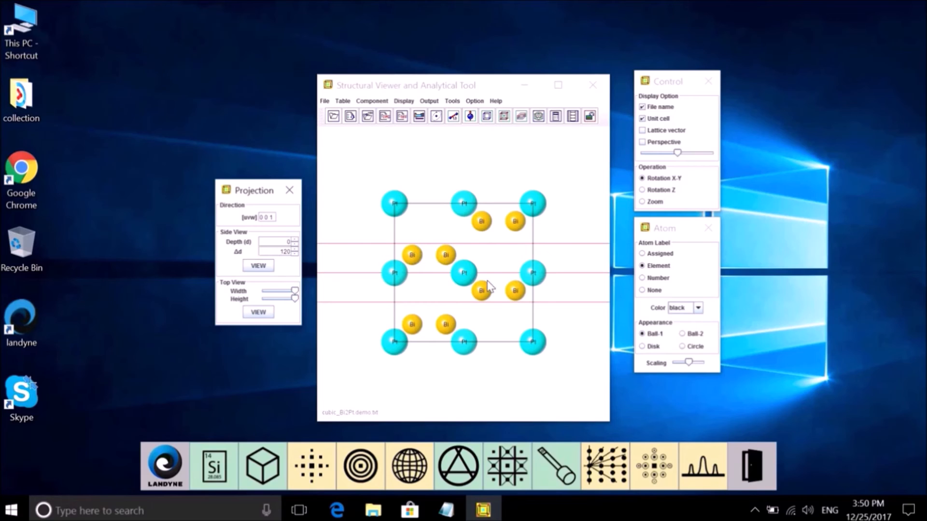
pyautogui.click(266, 316)
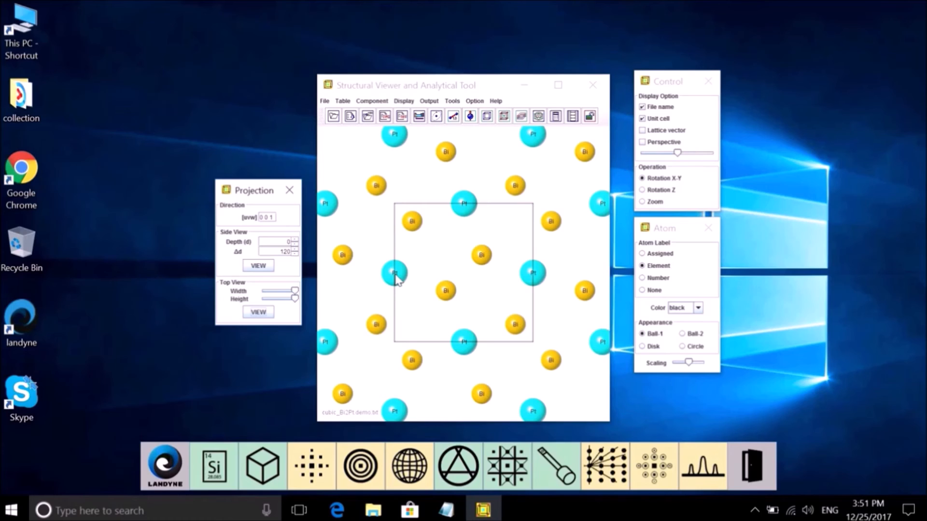
pyautogui.click(262, 267)
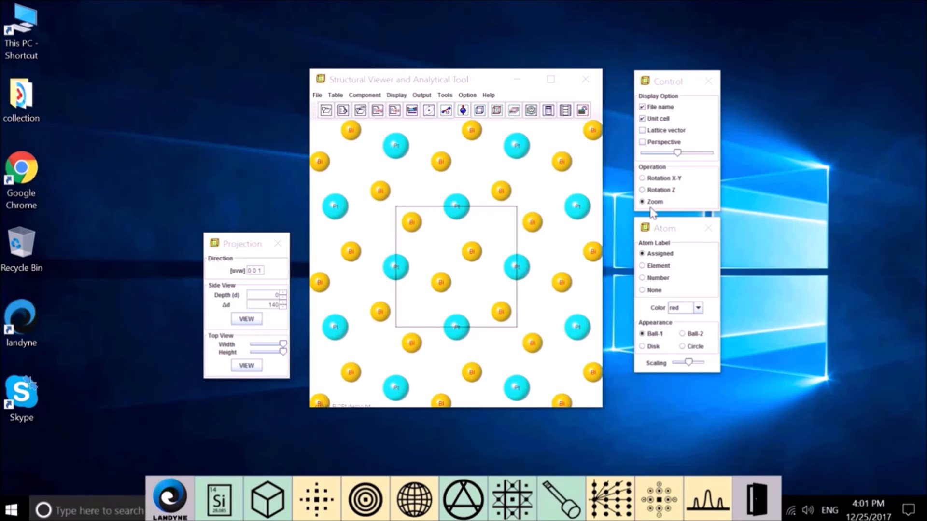
# Step: Open the ROI and TIFF output for the [0 0 1] layer projection, with more unit cells in view
pyautogui.moveTo(469, 189); pyautogui.dragTo(537, 260)
pyautogui.moveTo(582, 295); pyautogui.dragTo(554, 283)
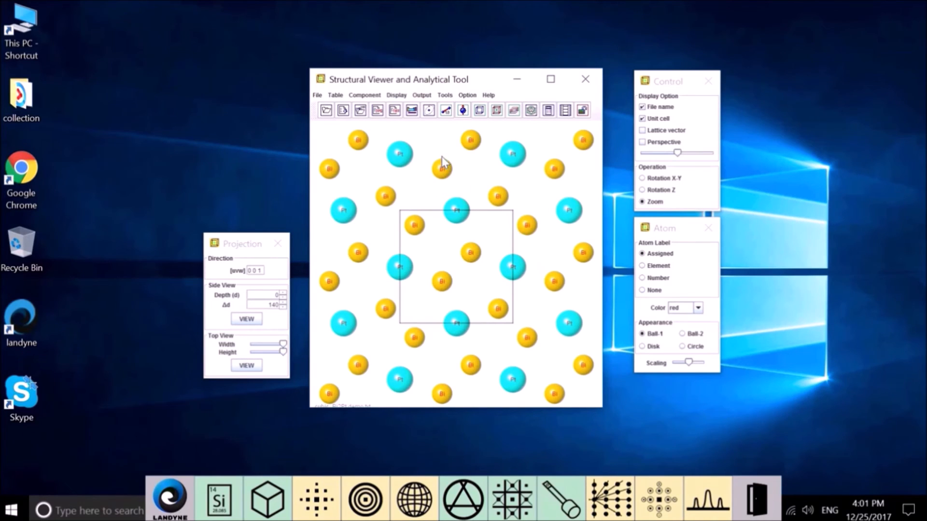
pyautogui.click(422, 96)
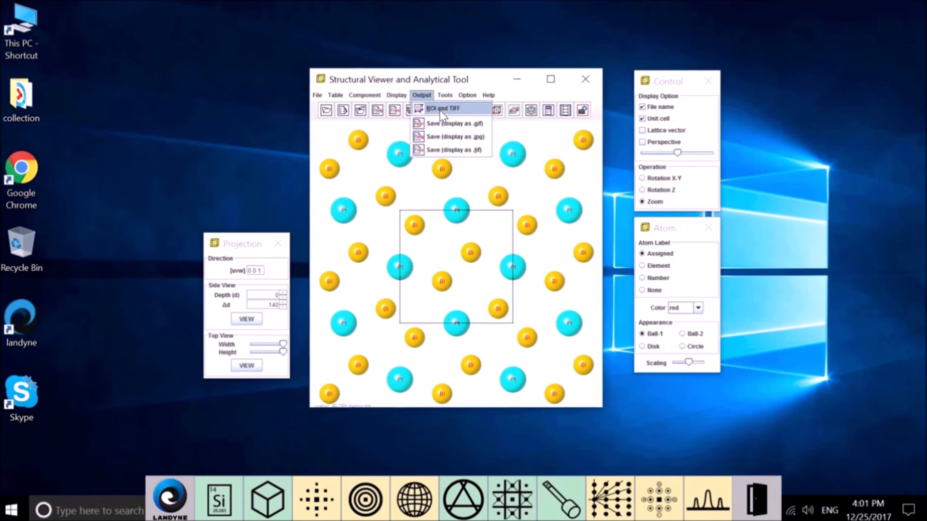
pyautogui.click(441, 109)
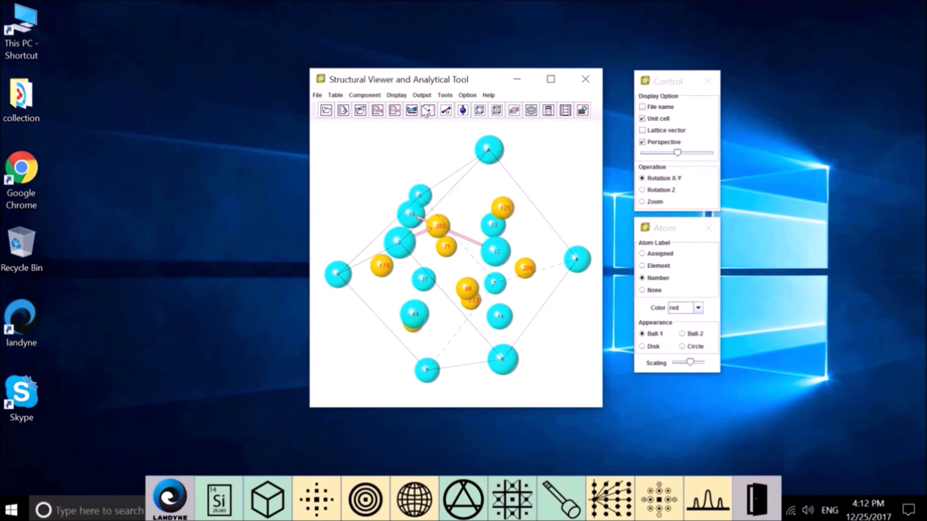
# Step: Add a cluster around atom 260 with a distance of 3.0 Å and display clusters only
pyautogui.click(402, 96)
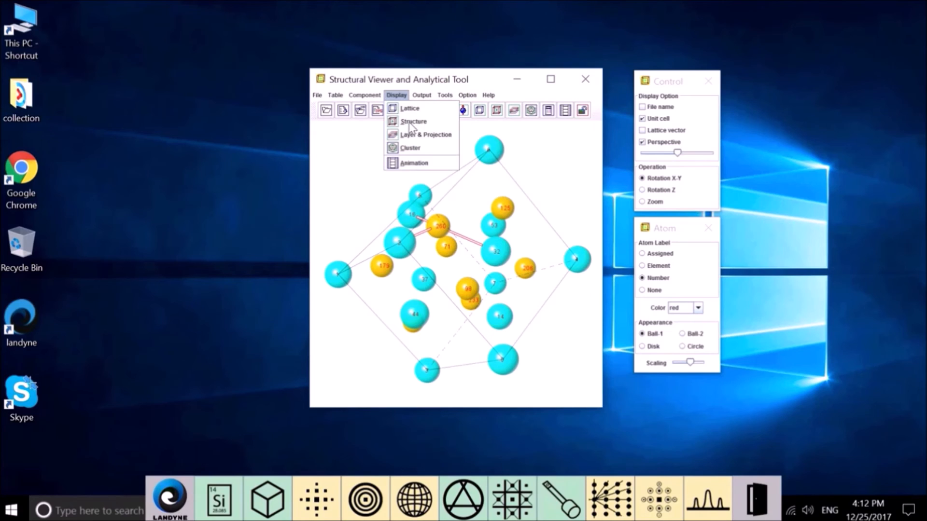
pyautogui.click(411, 148)
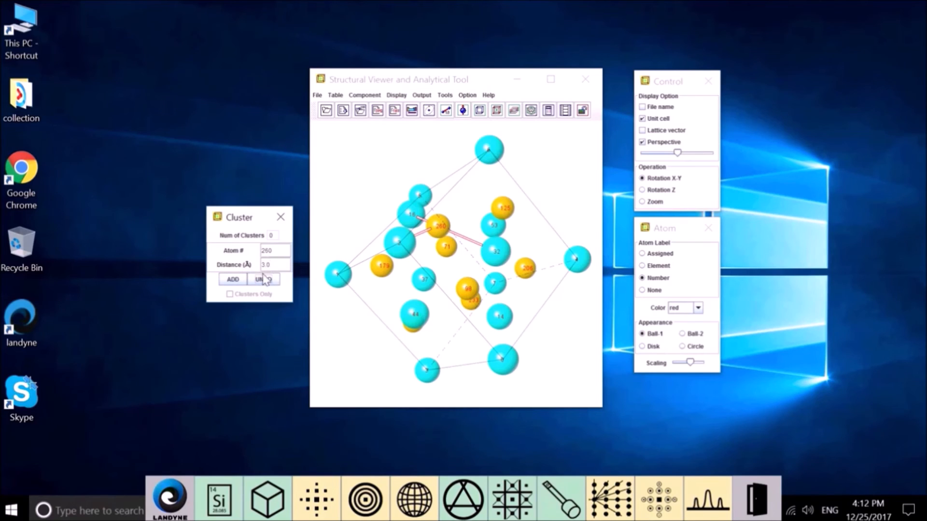
pyautogui.click(233, 280)
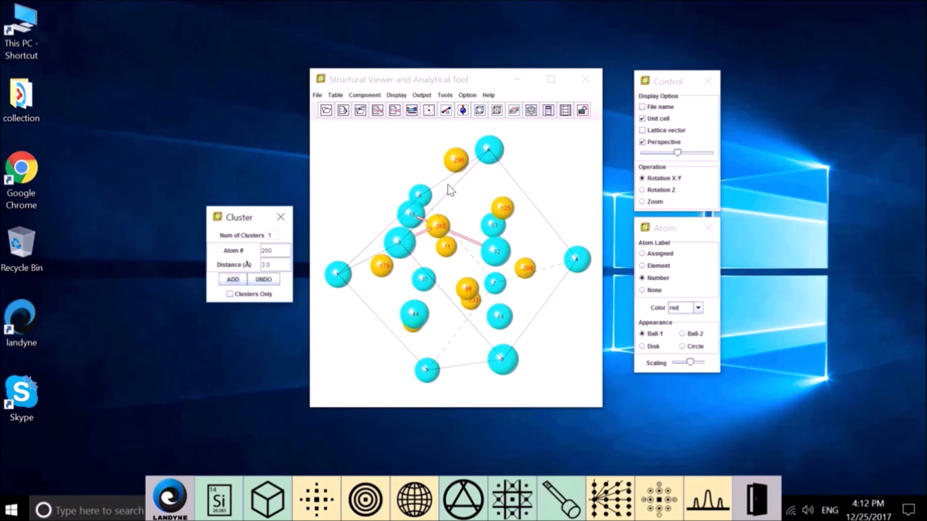
pyautogui.click(230, 294)
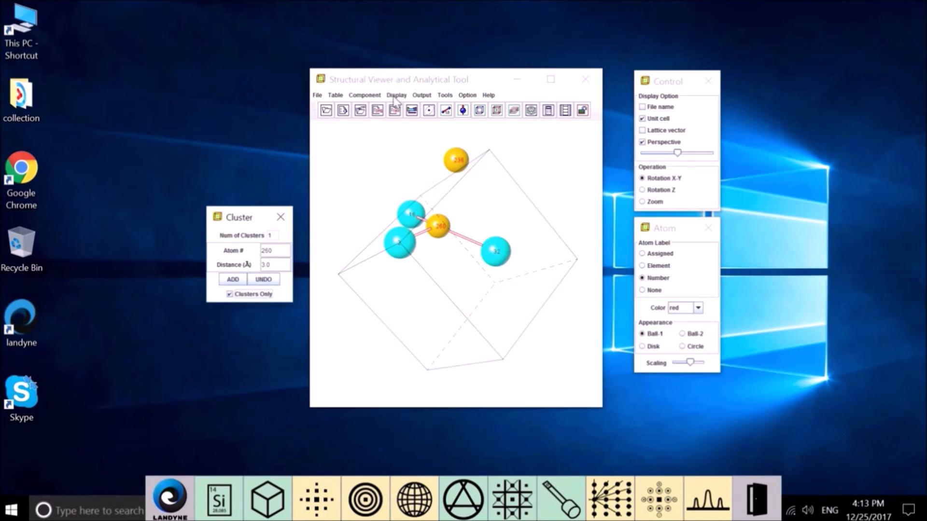
# Step: Add a bond between atoms 260 and 236 in the cluster
pyautogui.click(365, 96)
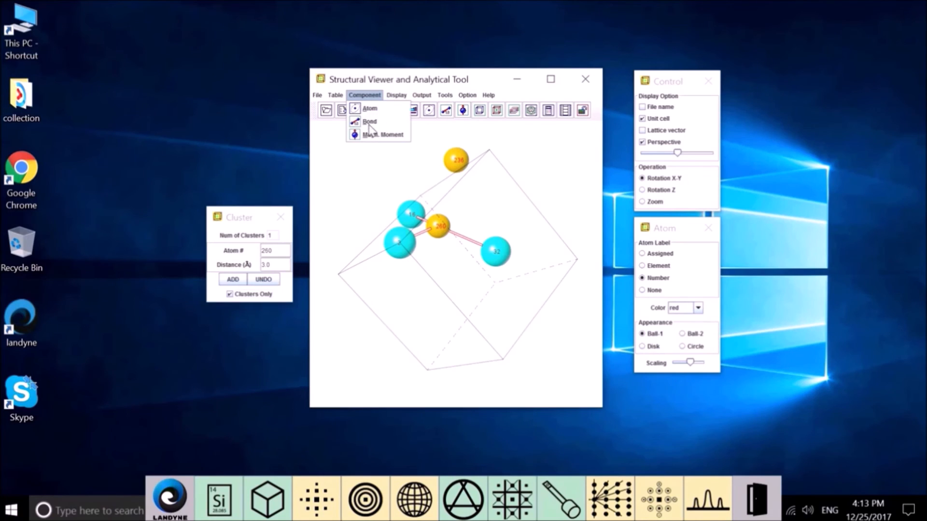
pyautogui.click(370, 122)
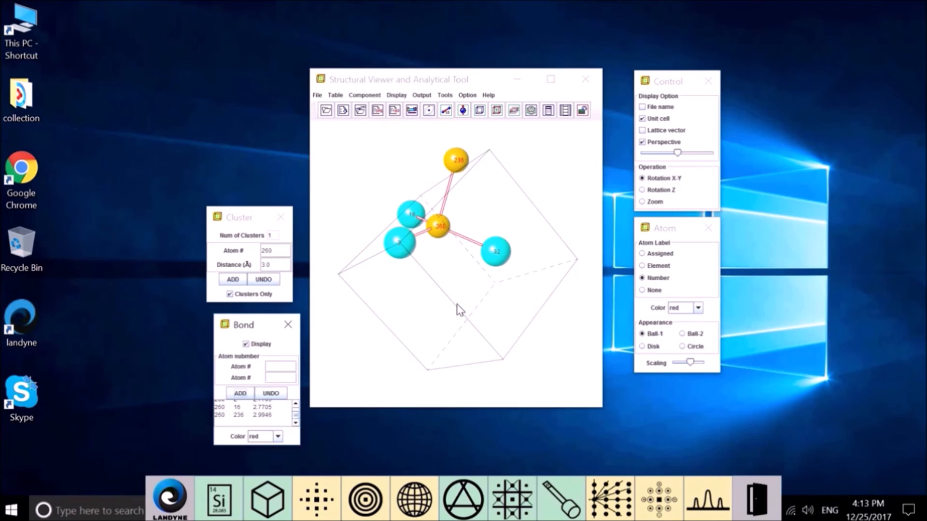
# Step: Label the cluster atoms by element, hide the unit cell, and rotate the bonded cluster to view it from different directions
pyautogui.click(459, 310)
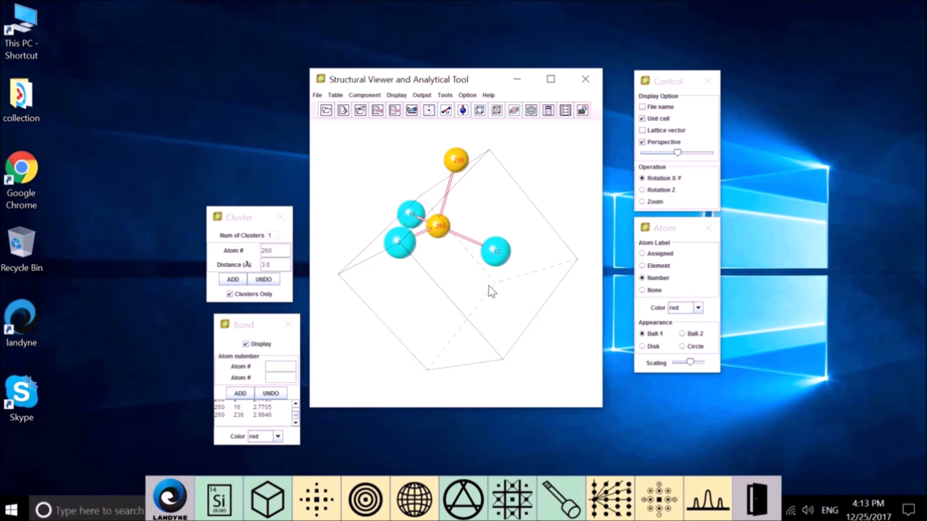
pyautogui.click(642, 265)
pyautogui.moveTo(560, 261); pyautogui.dragTo(459, 156)
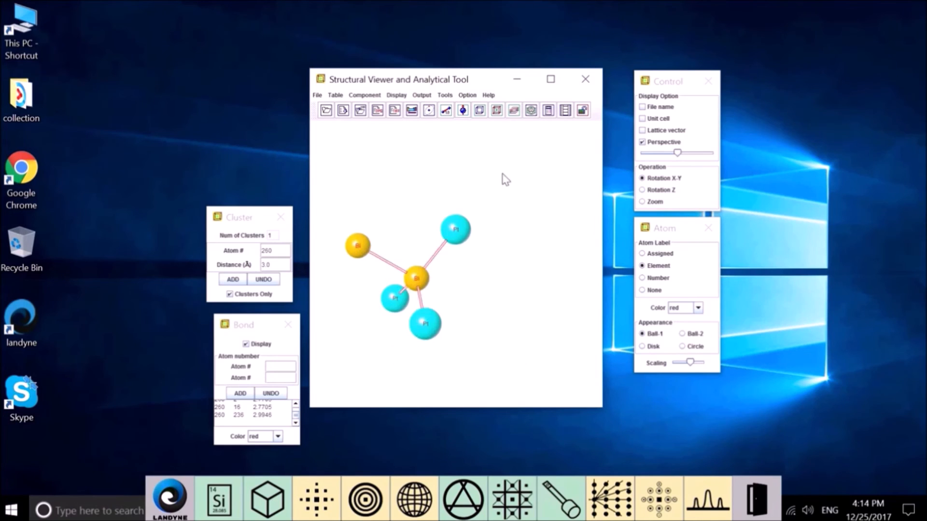
pyautogui.moveTo(503, 180); pyautogui.dragTo(547, 225)
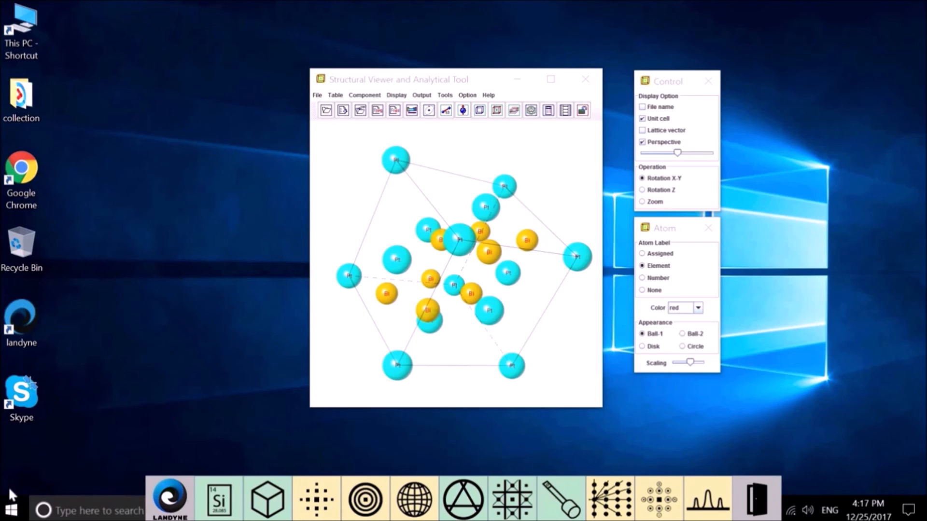
# Step: Search for the shortest bond with a maximum bond length of 4.0 Å and save the bond list as cubic_Bi2Pt.demo_bondlist.txt
pyautogui.click(444, 95)
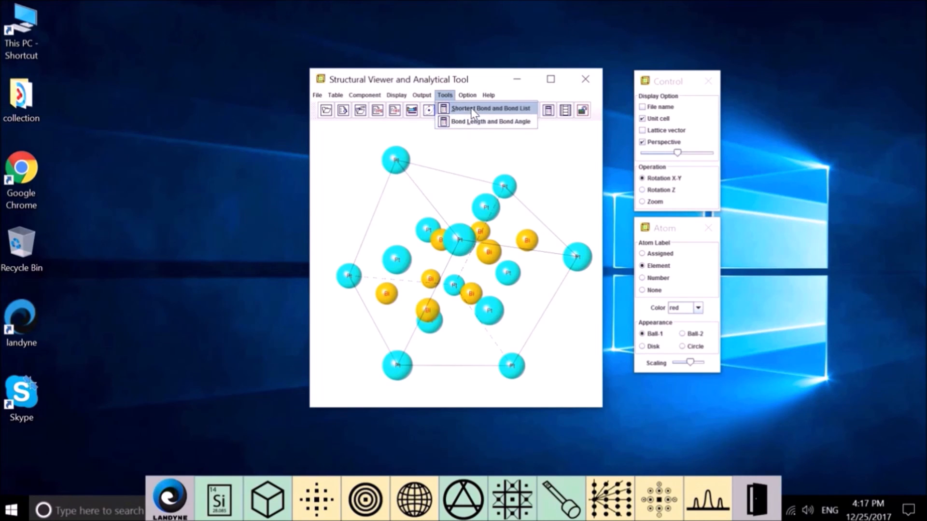
pyautogui.click(470, 108)
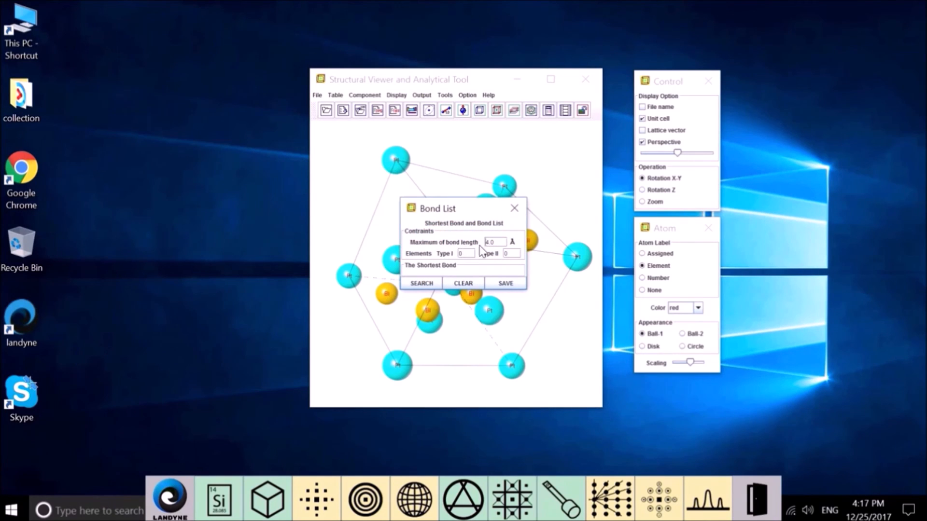
pyautogui.click(427, 286)
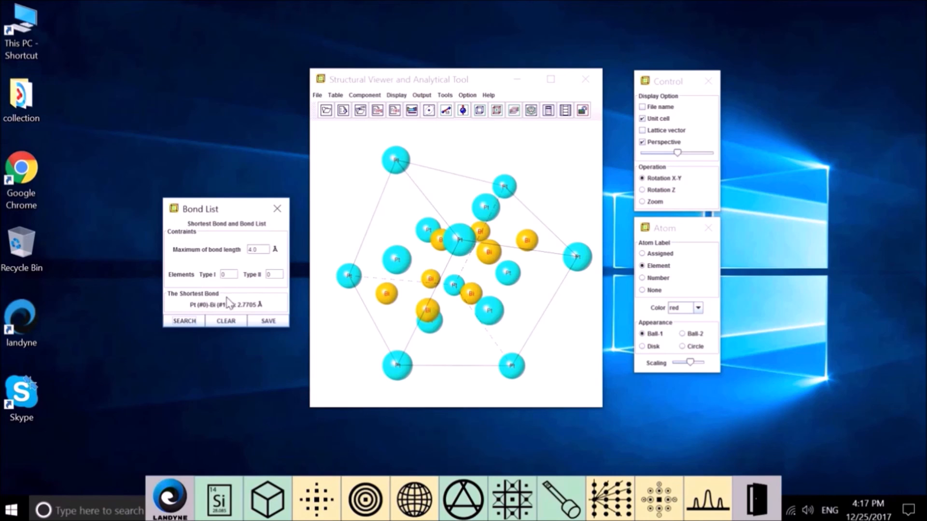
pyautogui.click(272, 321)
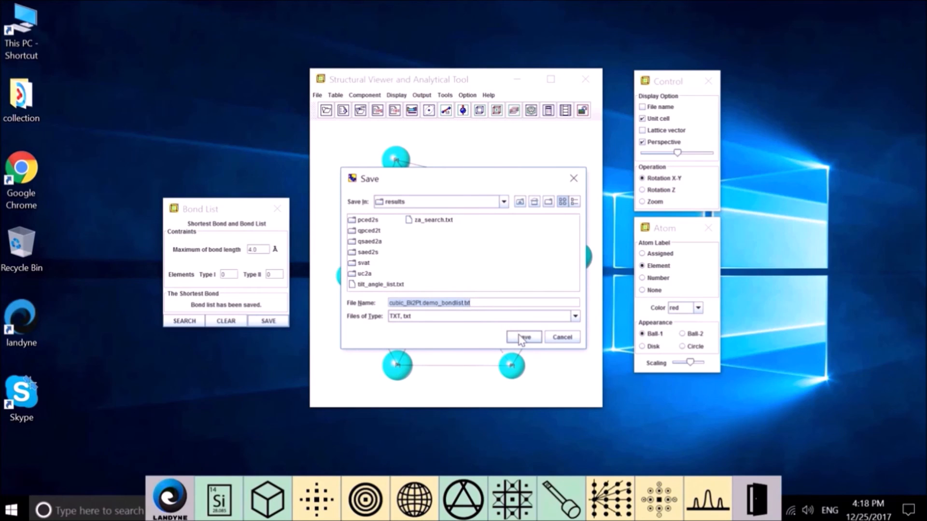
pyautogui.click(562, 337)
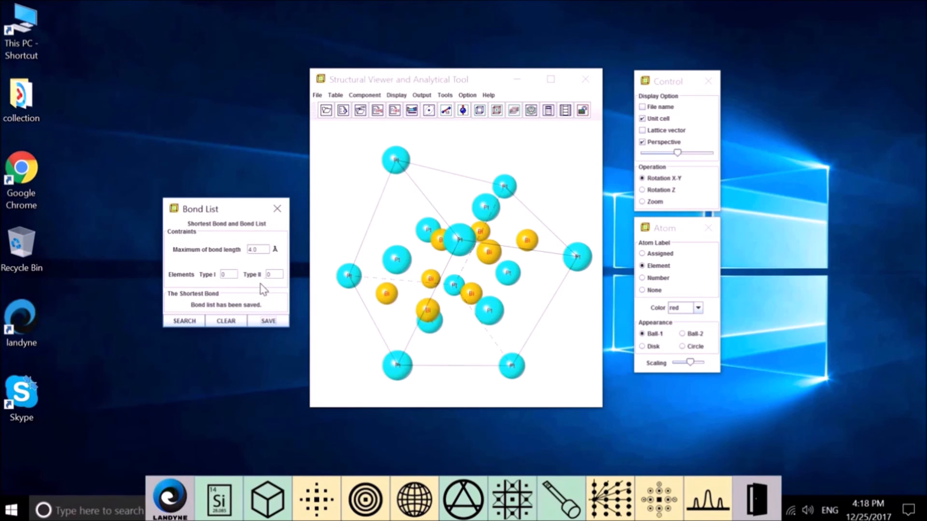
pyautogui.click(278, 211)
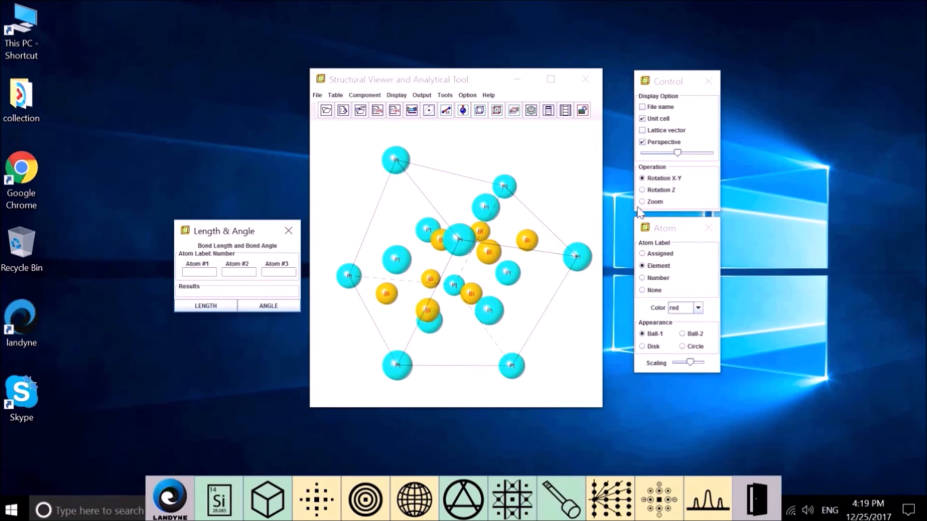
# Step: Label the atoms by number and calculate the bond length between atoms 2 and 260 and the bond angle for atoms 2, 260 and 32
pyautogui.click(657, 278)
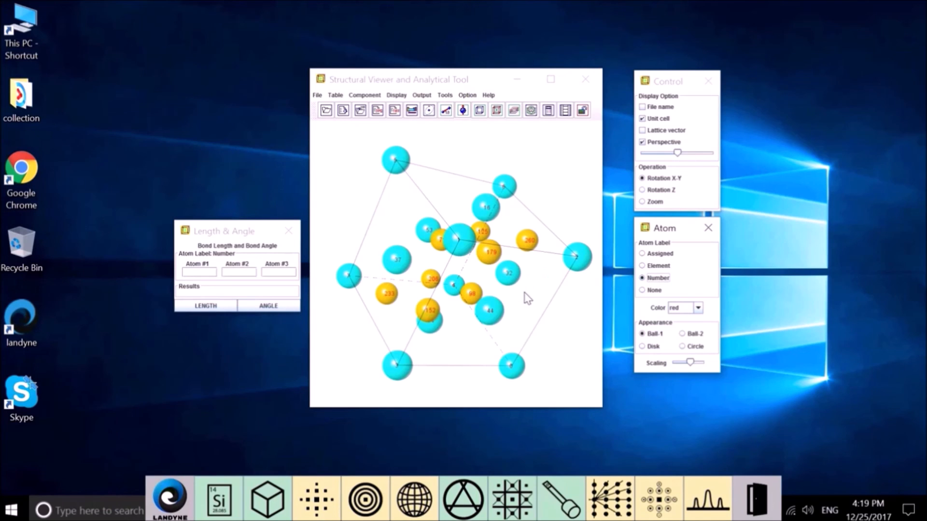
pyautogui.moveTo(532, 299); pyautogui.dragTo(398, 273)
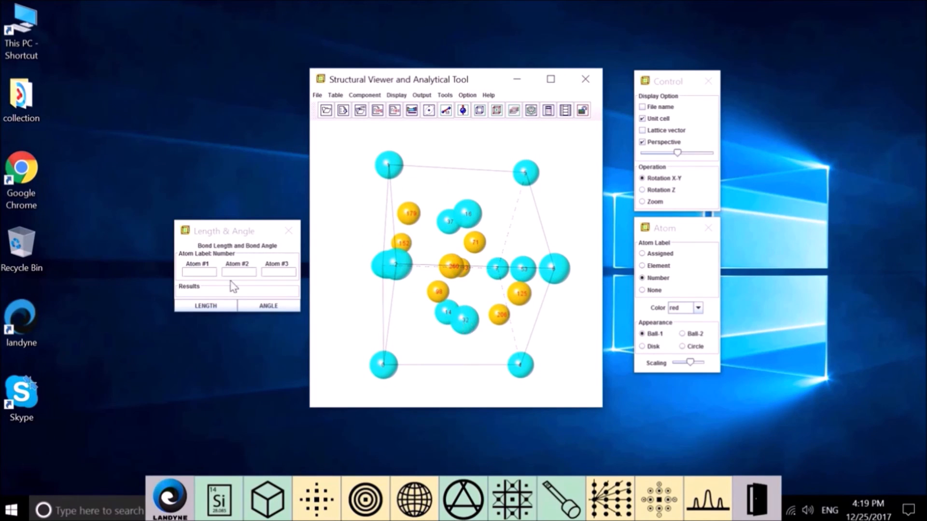
pyautogui.click(205, 306)
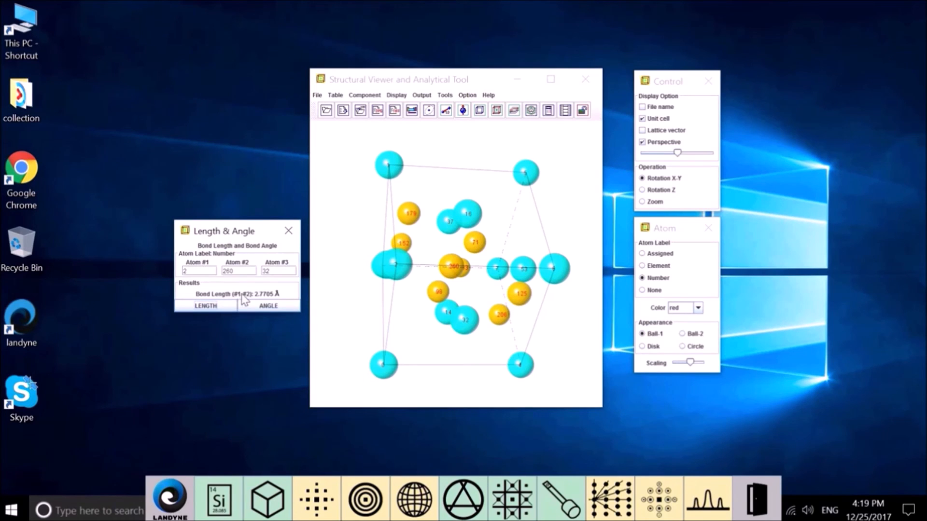
pyautogui.click(274, 305)
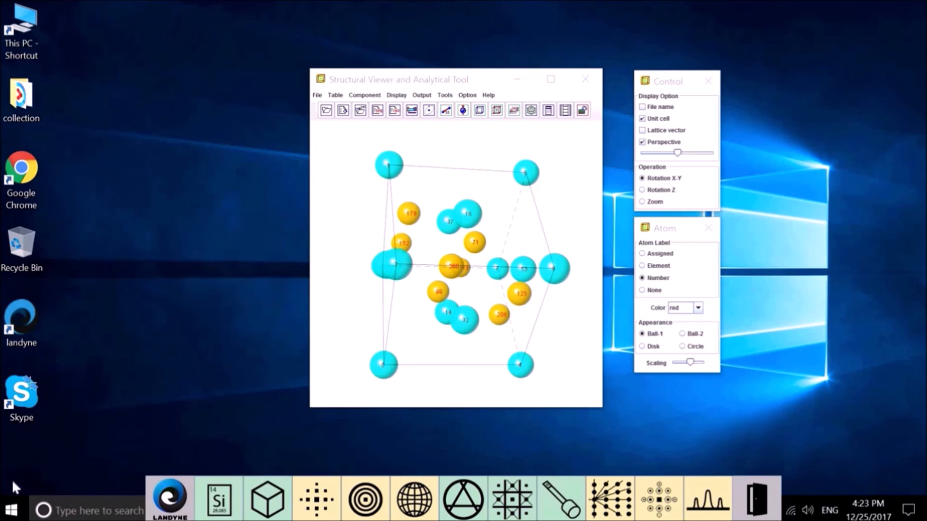
# Step: Hide the toolbar of the structure viewer and show it again
pyautogui.click(467, 95)
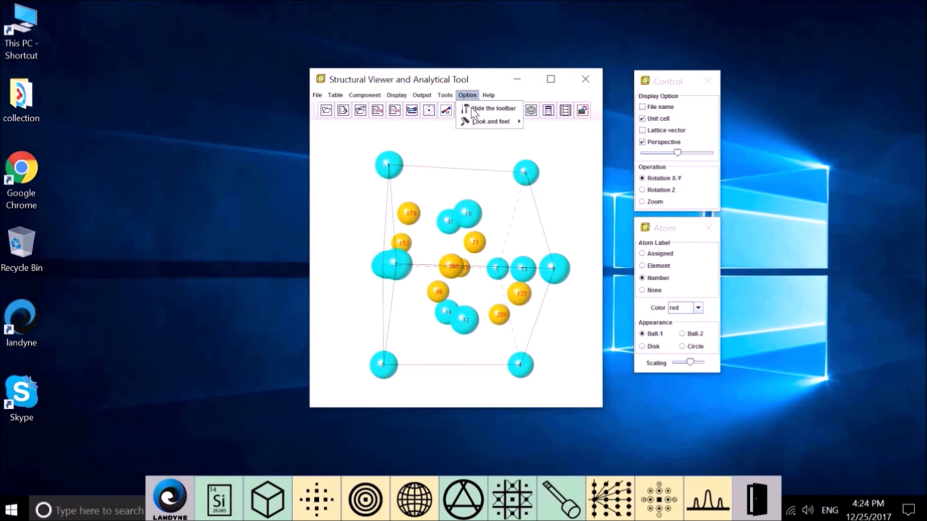
pyautogui.click(493, 109)
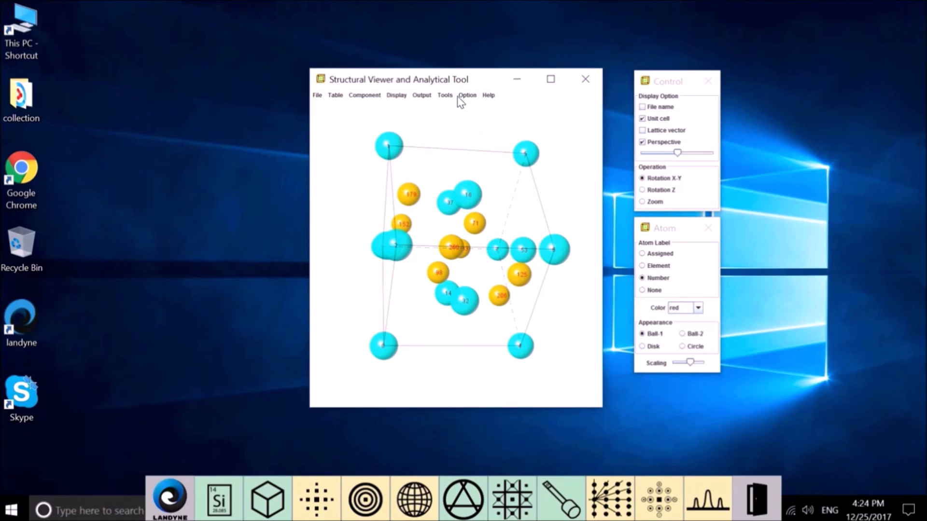
pyautogui.click(445, 96)
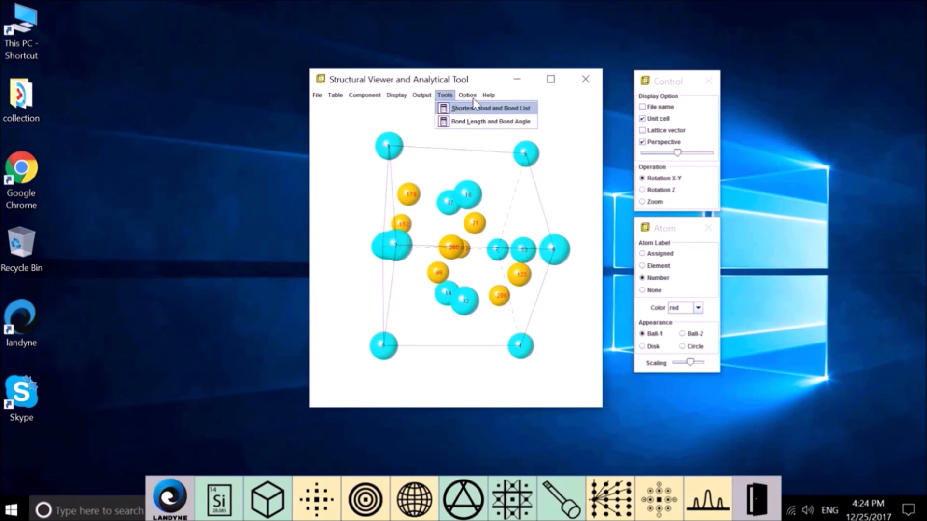
pyautogui.click(478, 109)
# Step: Check the drive letter and serial number of the current working drive, and close the information window
pyautogui.click(488, 95)
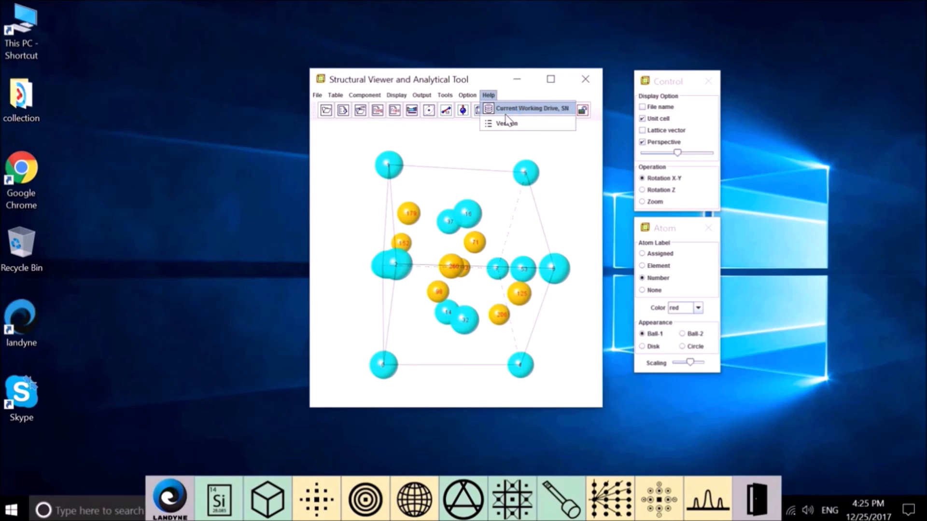
pyautogui.click(506, 114)
pyautogui.moveTo(234, 272); pyautogui.dragTo(234, 291)
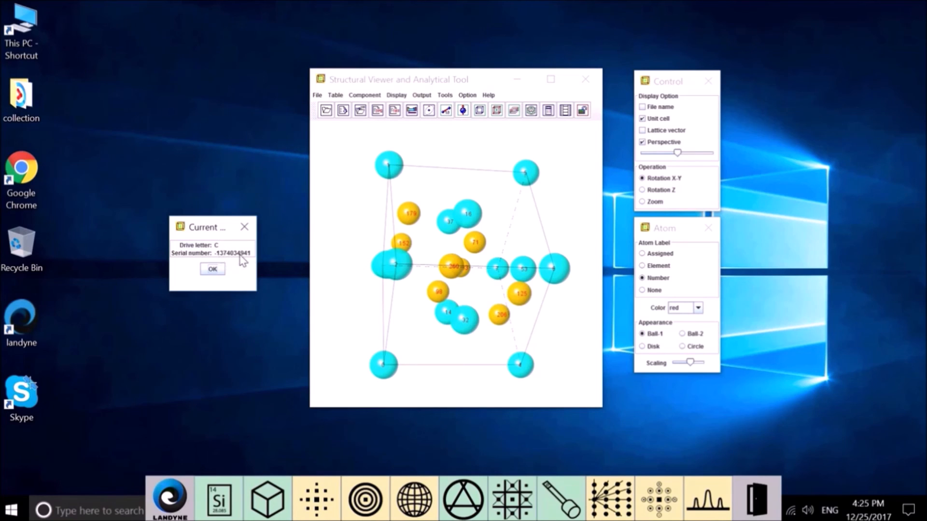
pyautogui.click(244, 227)
pyautogui.click(490, 329)
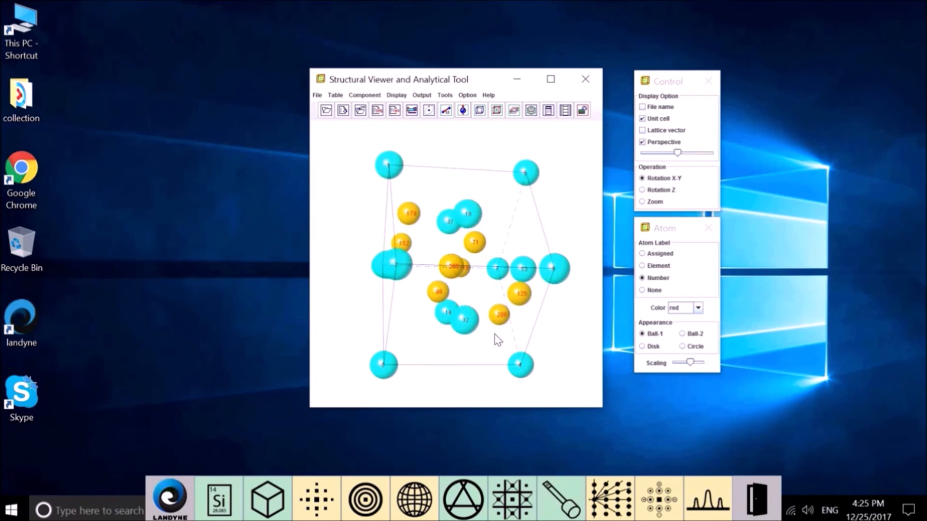